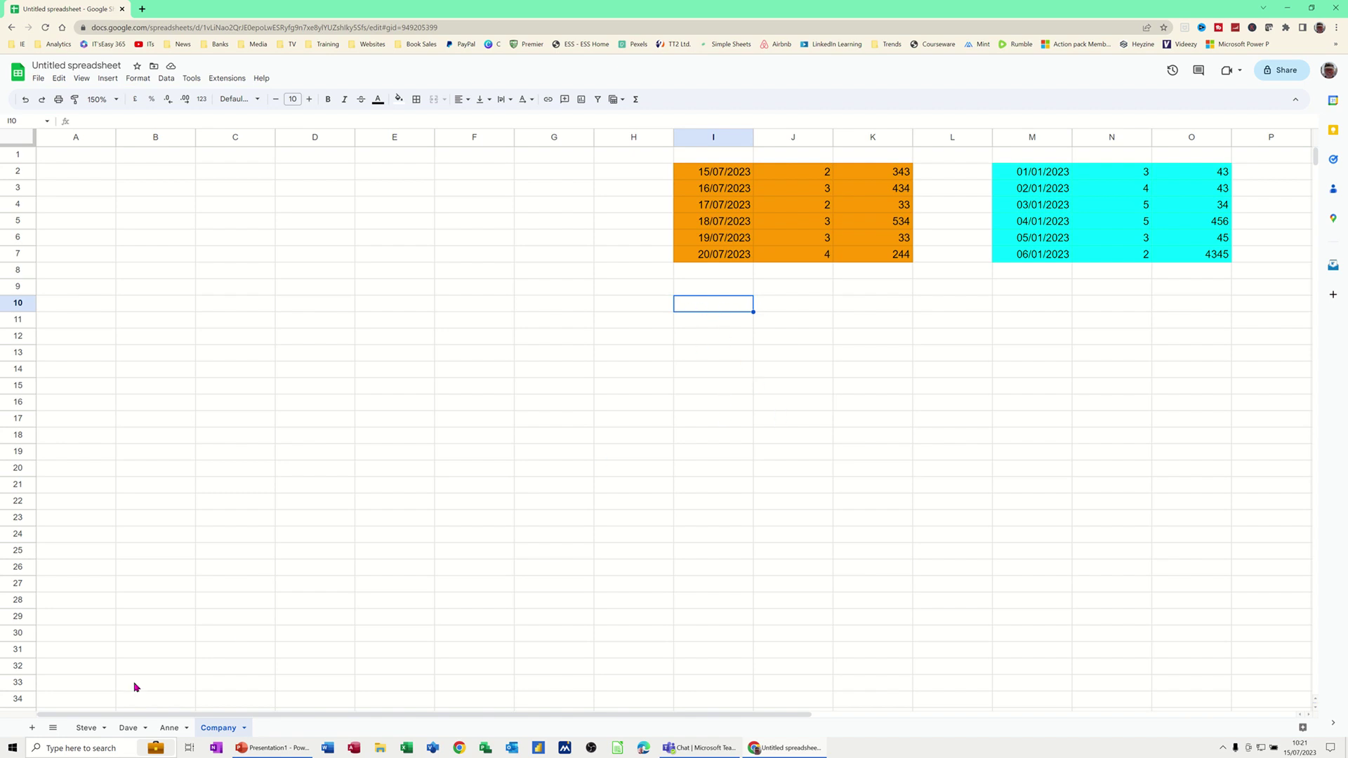
Look over the Steve, Dave and Anne sheets, then come back to the Company sheet.
{"action": "left_click", "coordinate": [83, 728]}
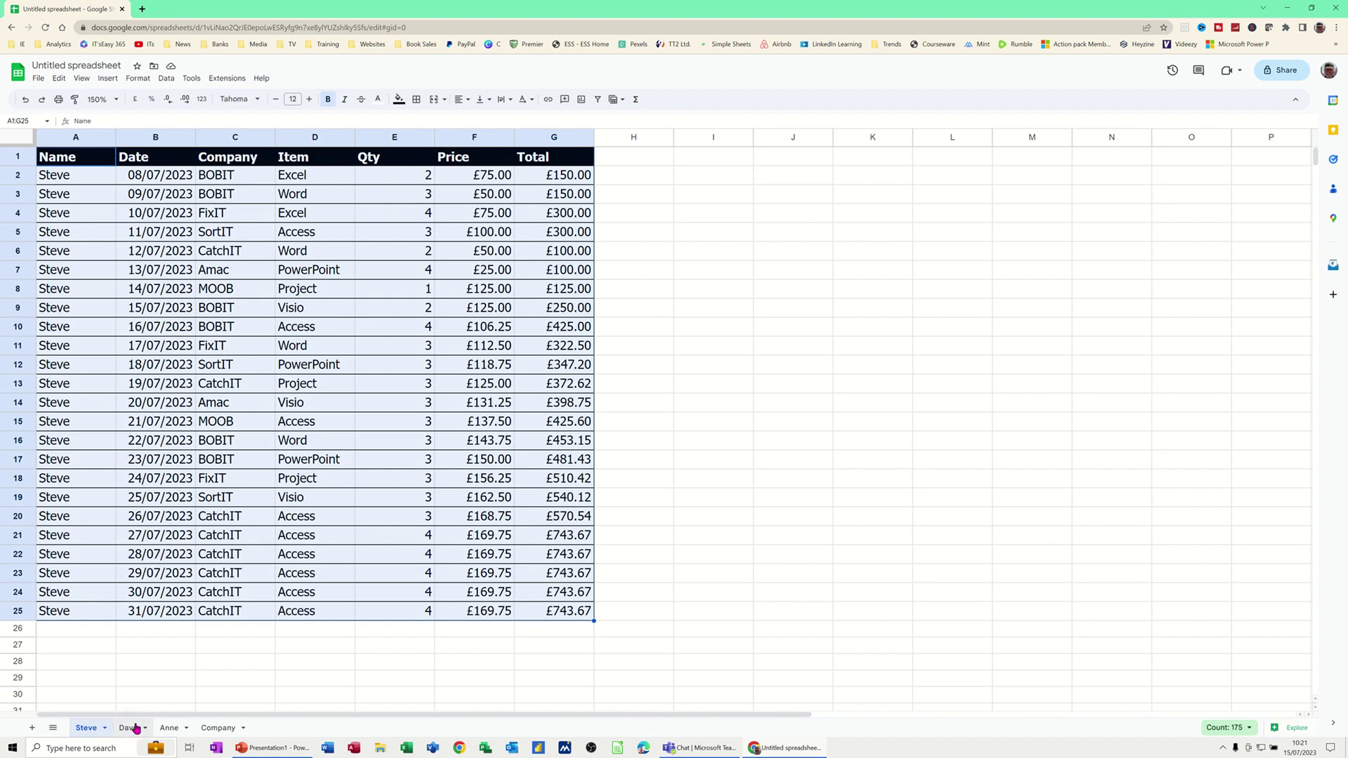
{"action": "left_click", "coordinate": [129, 731]}
{"action": "left_click", "coordinate": [162, 730]}
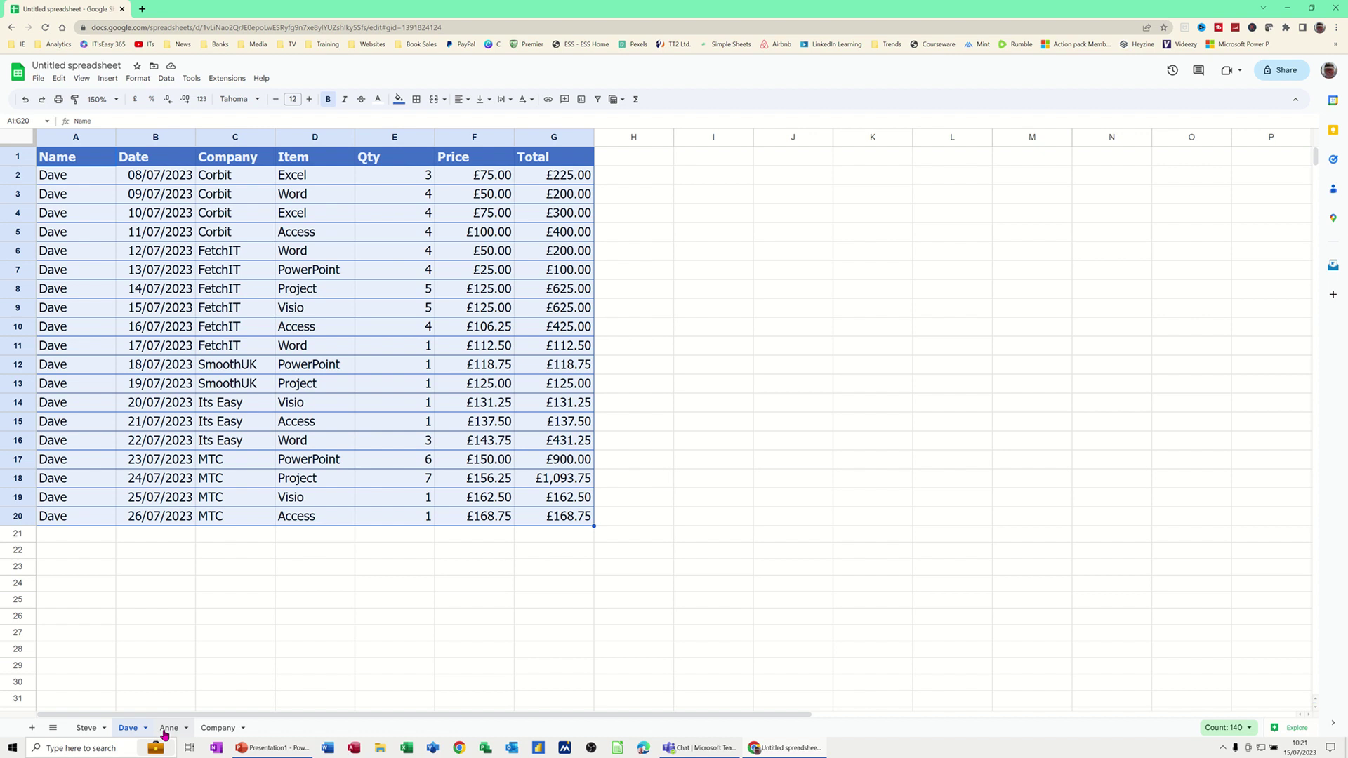
{"action": "left_click", "coordinate": [213, 731]}
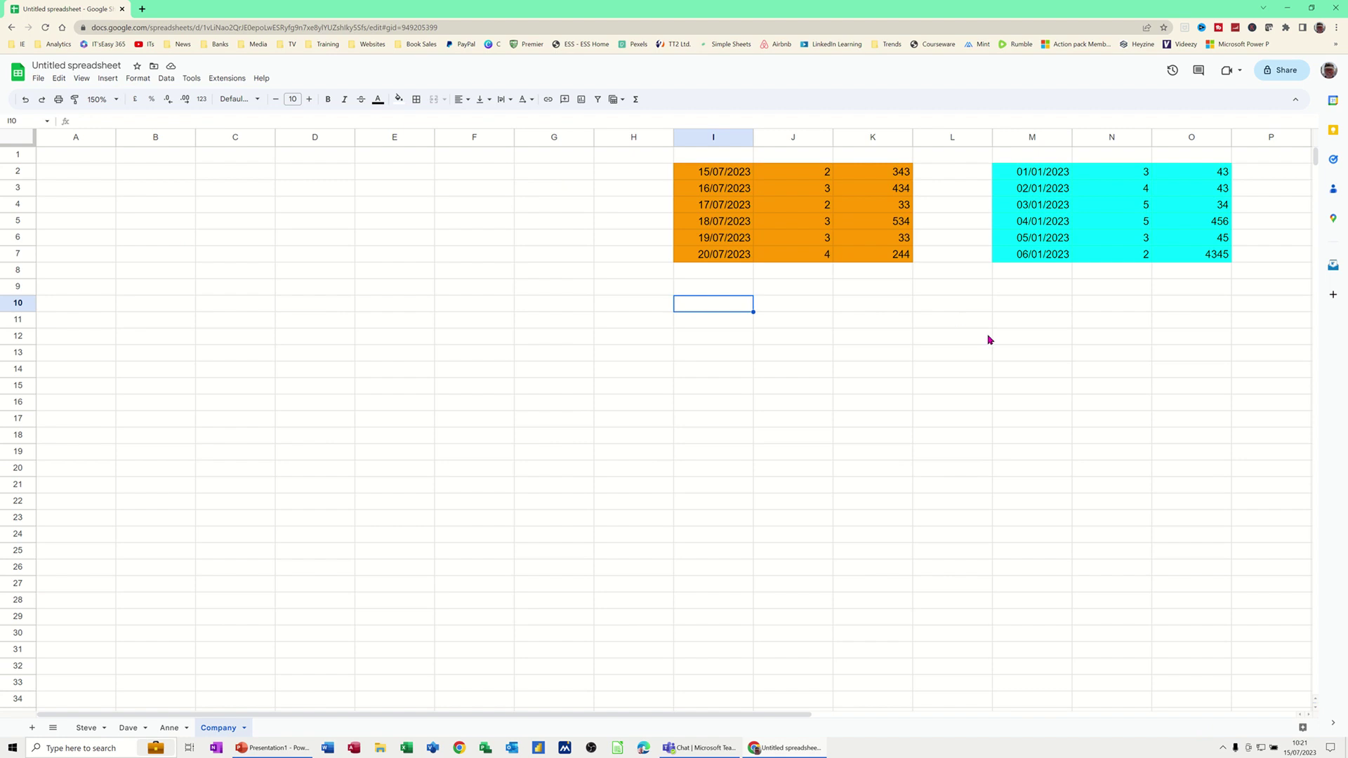
Enter =vstack(I2:K7,M2:O7) in I10 to combine the orange and cyan tables.
{"action": "type", "text": "=v"}
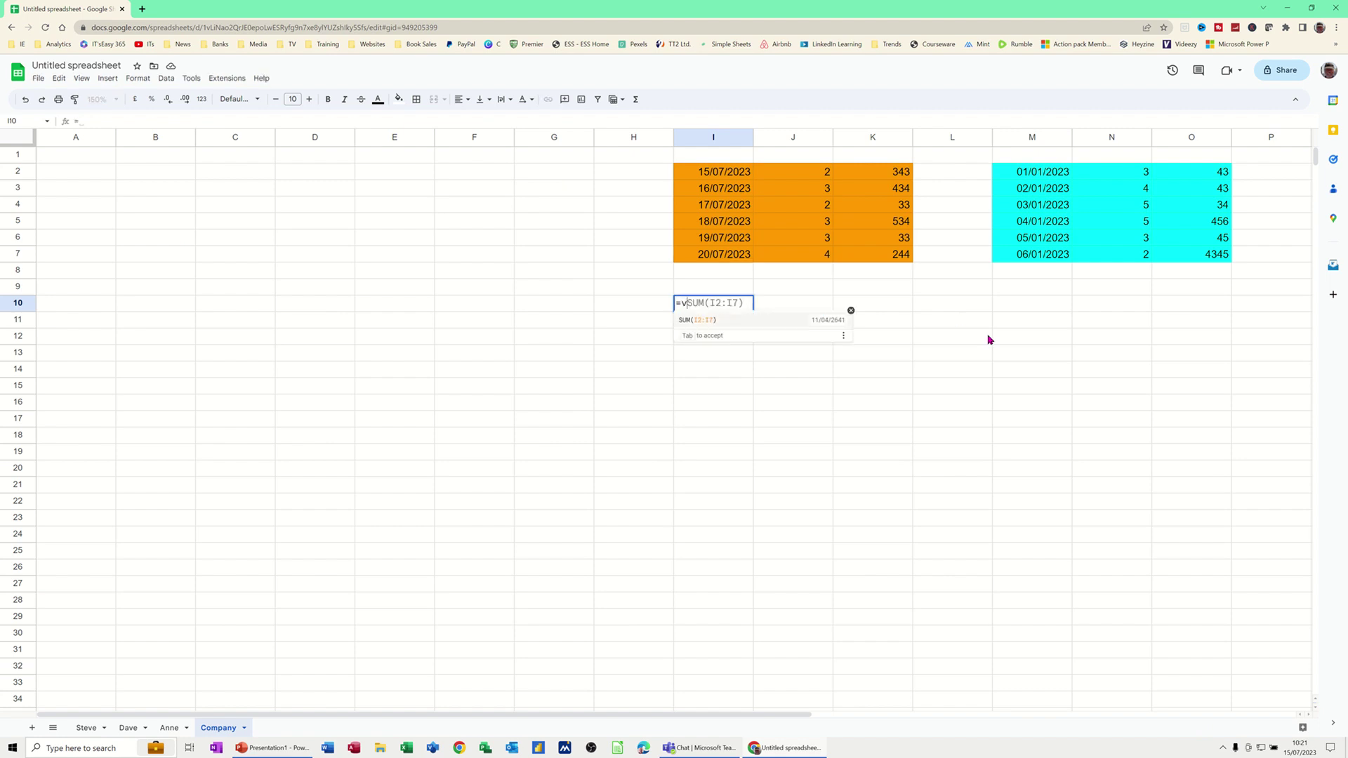
{"action": "type", "text": "stack("}
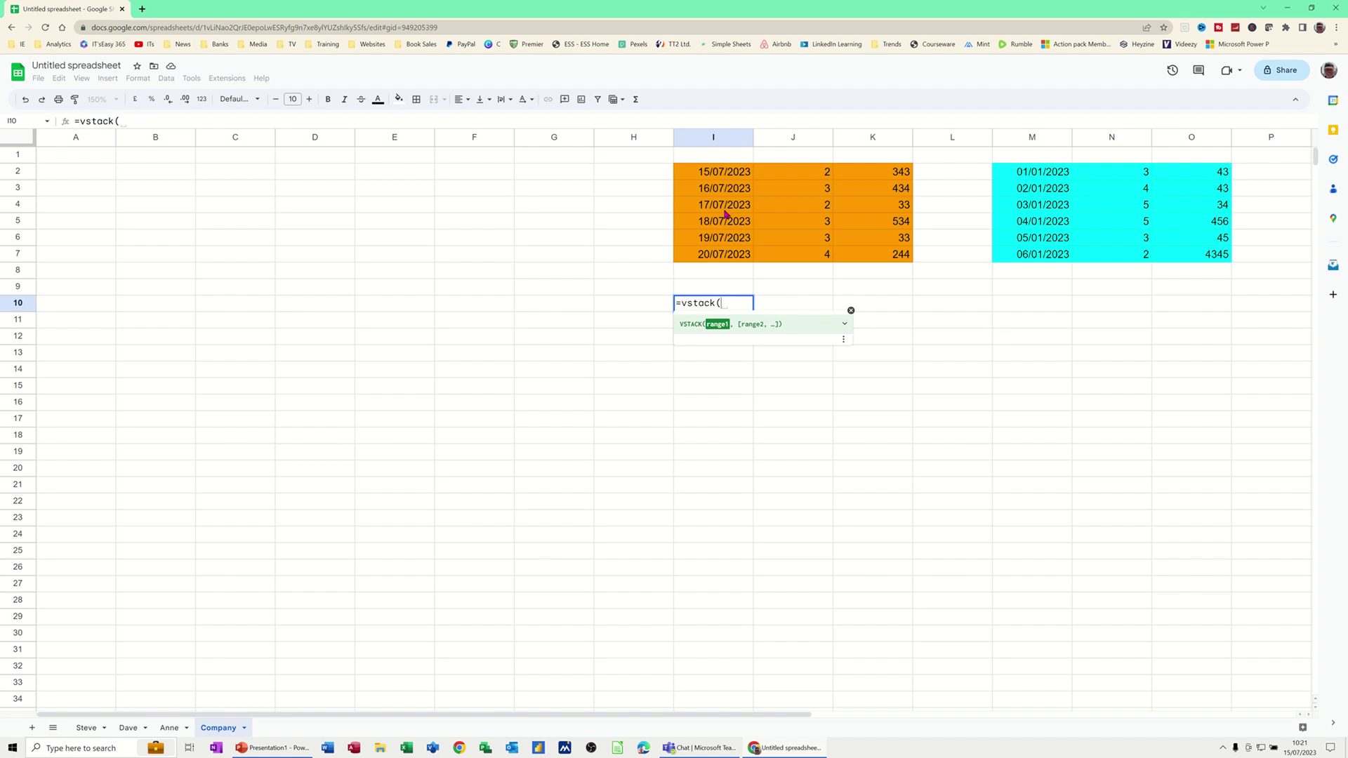
{"action": "left_click_drag", "start_coordinate": [709, 171], "coordinate": [889, 259]}
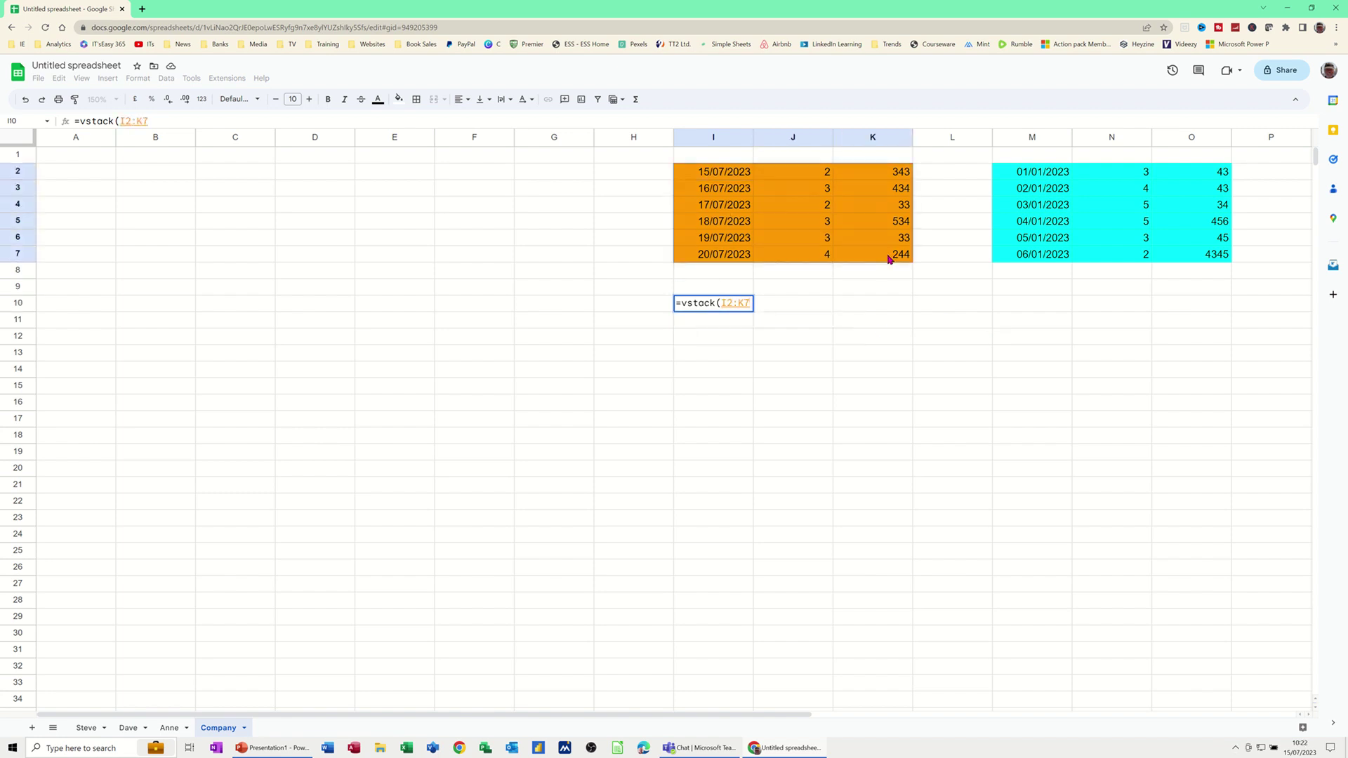
{"action": "type", "text": ","}
{"action": "left_click_drag", "start_coordinate": [1030, 174], "coordinate": [1192, 251]}
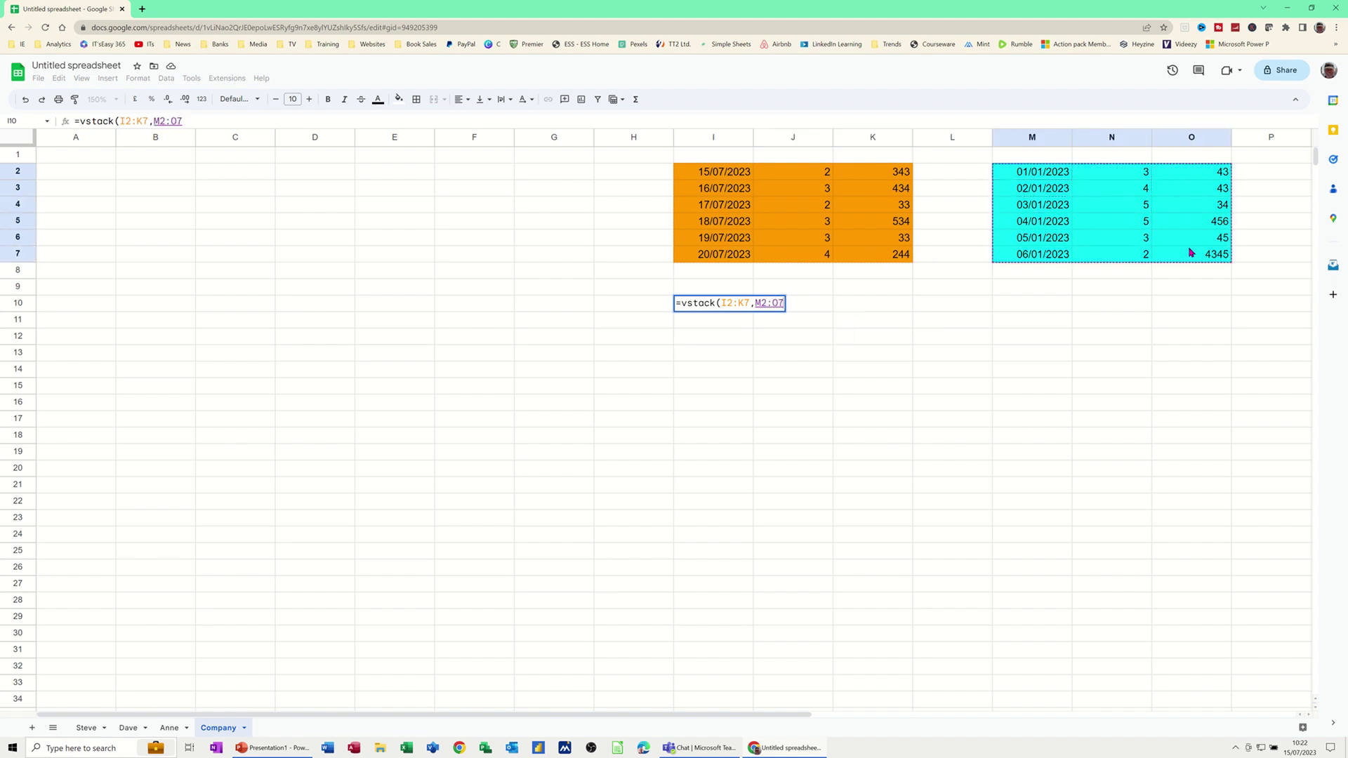
{"action": "key", "text": "Return"}
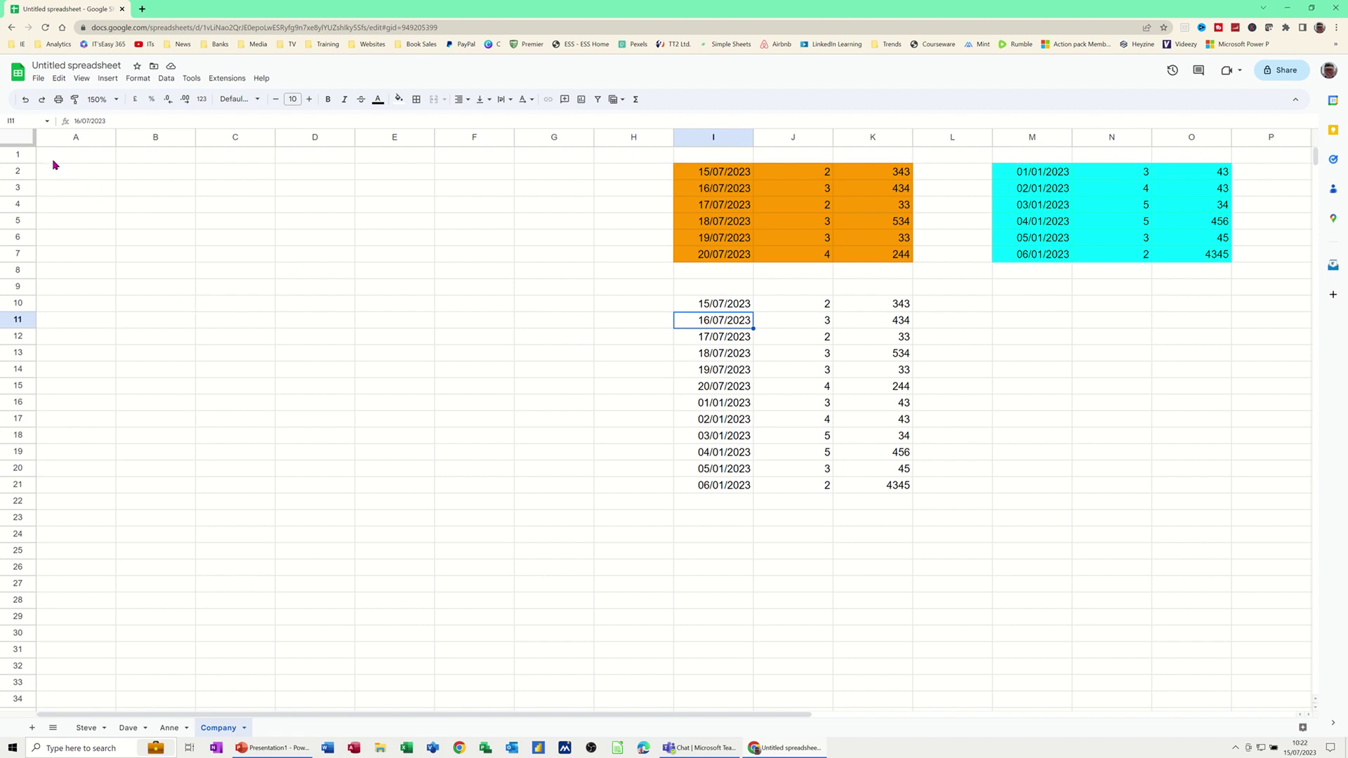
Copy Steve's header row A1:G1 into A1:G1 of the Company sheet.
{"action": "left_click", "coordinate": [70, 174]}
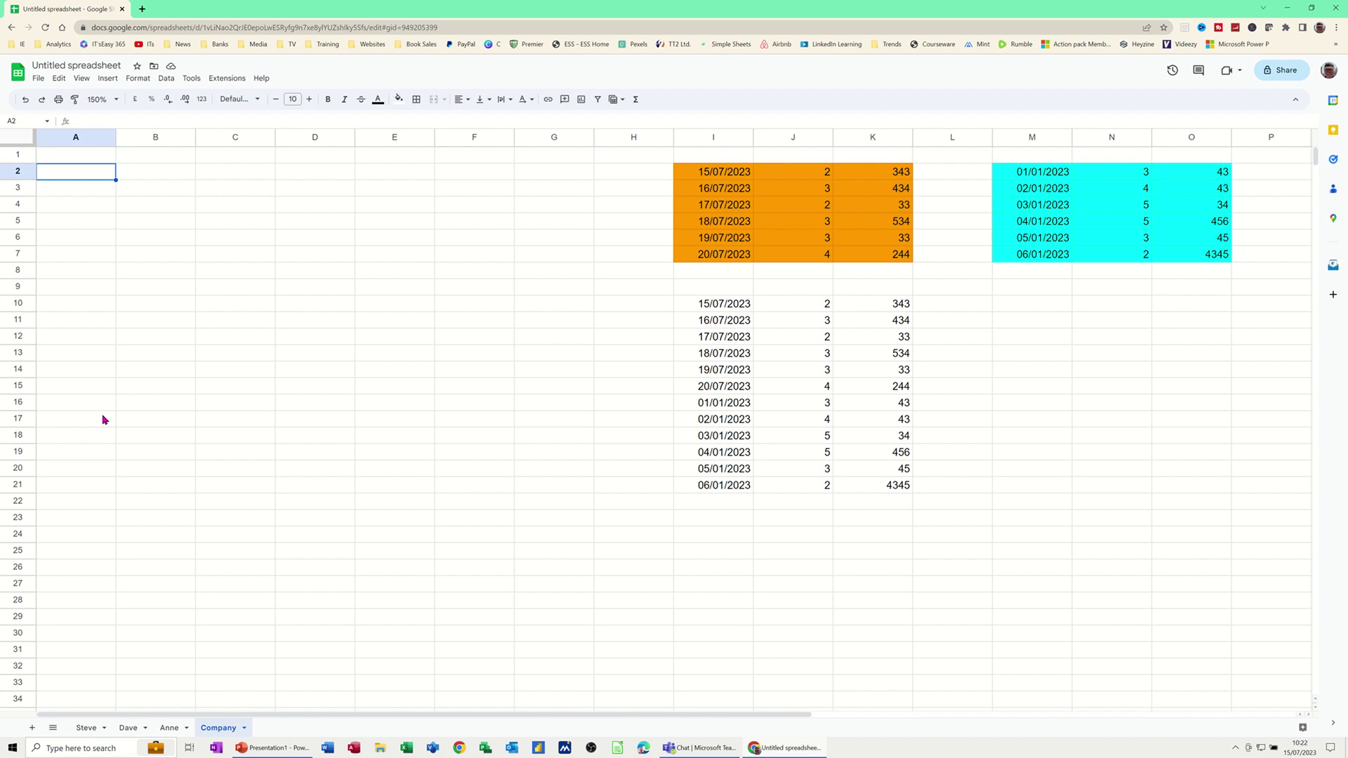
{"action": "left_click", "coordinate": [90, 727]}
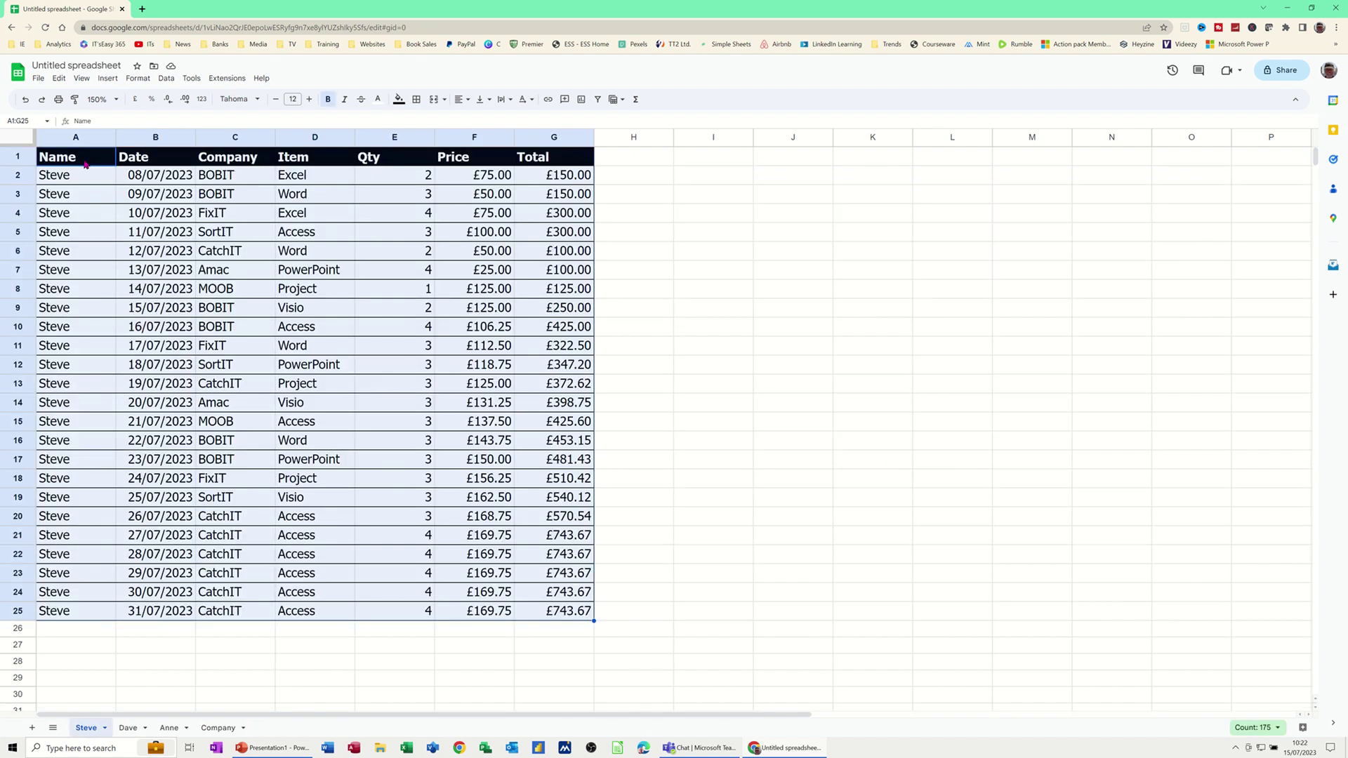
{"action": "left_click_drag", "start_coordinate": [84, 163], "coordinate": [537, 158]}
{"action": "key", "text": "ctrl+c"}
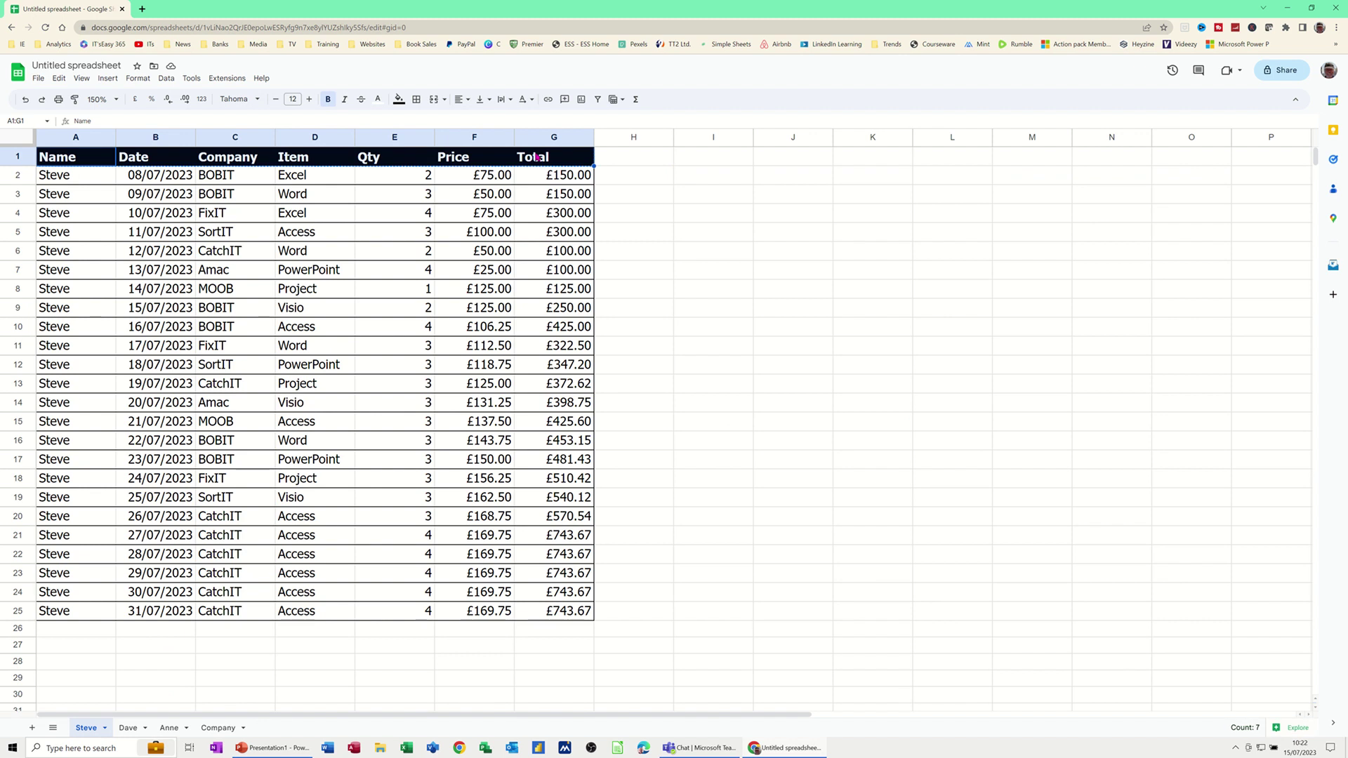
{"action": "left_click", "coordinate": [214, 728]}
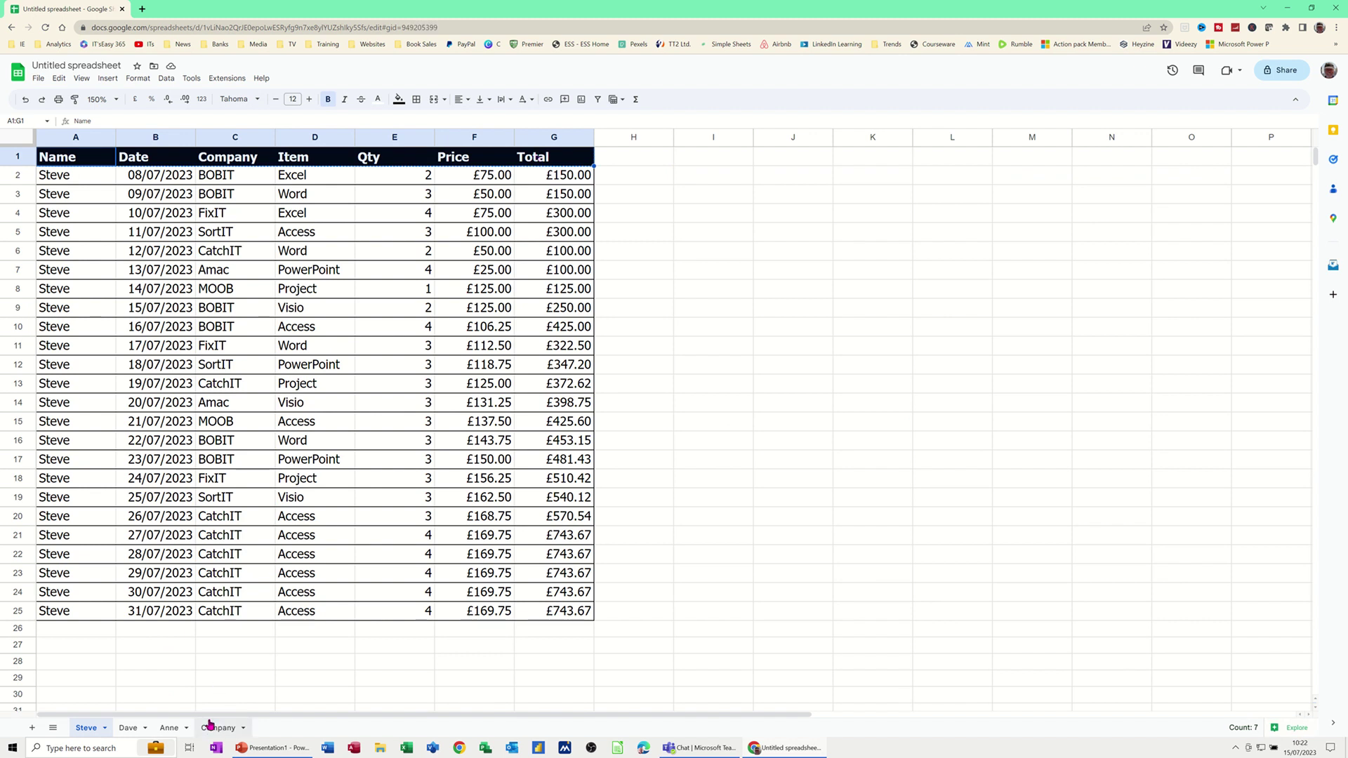
{"action": "left_click", "coordinate": [63, 161]}
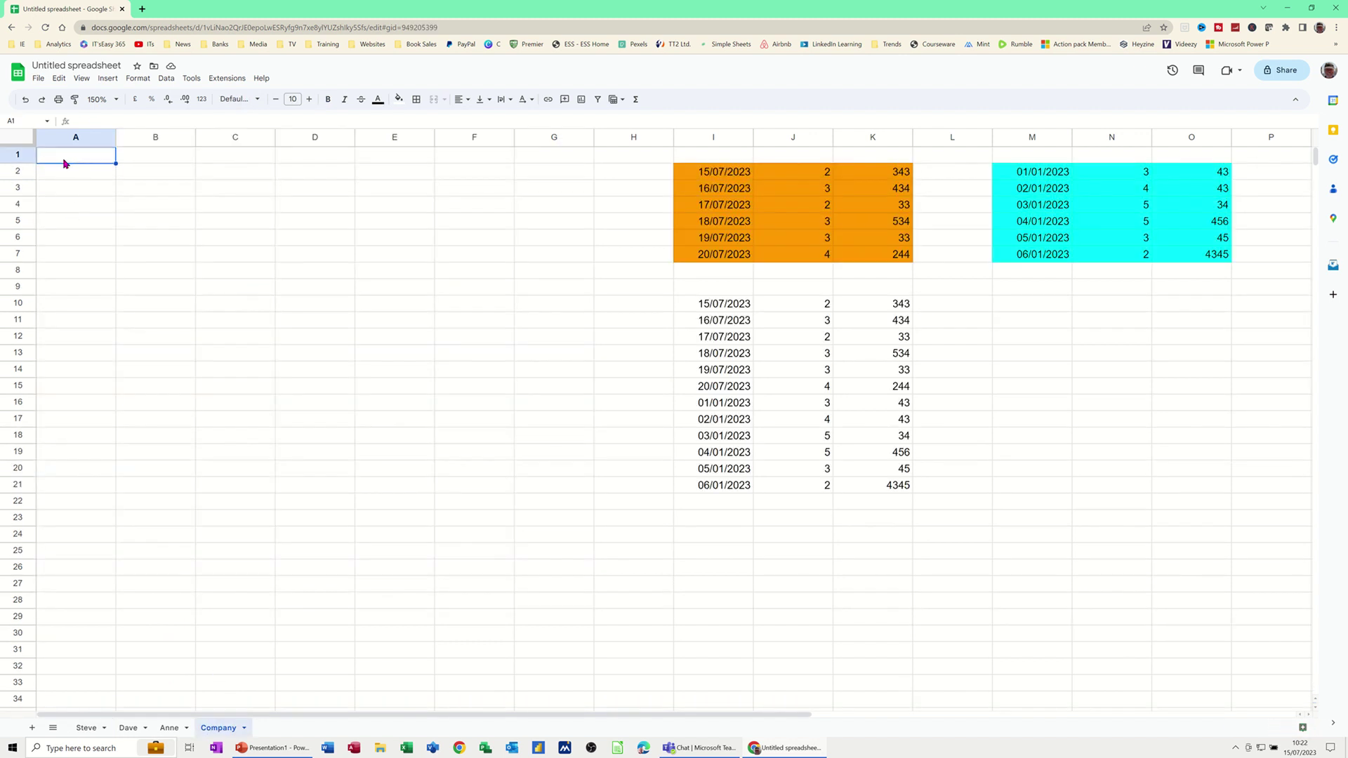
{"action": "key", "text": "ctrl+v"}
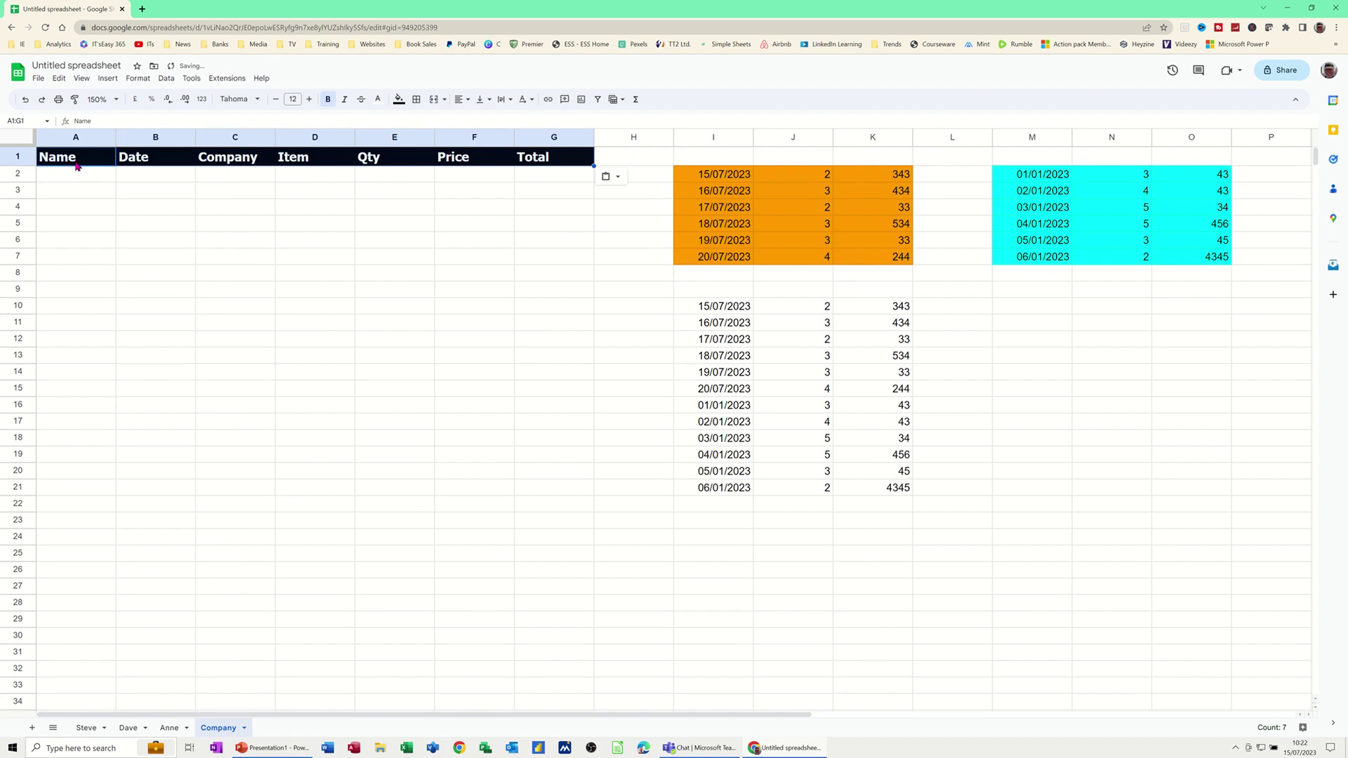
{"action": "left_click", "coordinate": [81, 176]}
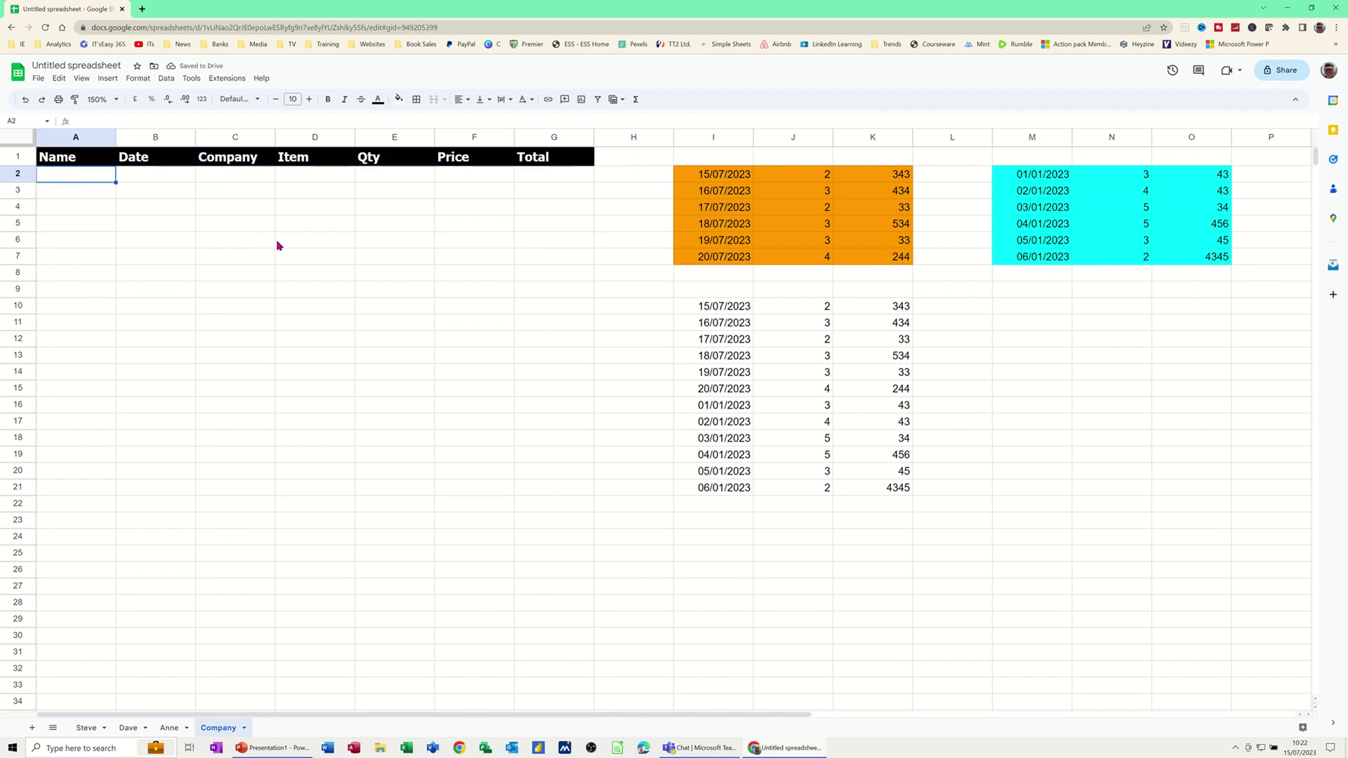
Enter =vstack(Steve!A2:G25,Dave!A2:G20,Anne!A2:G20) in Company cell A2.
{"action": "type", "text": "=vstack("}
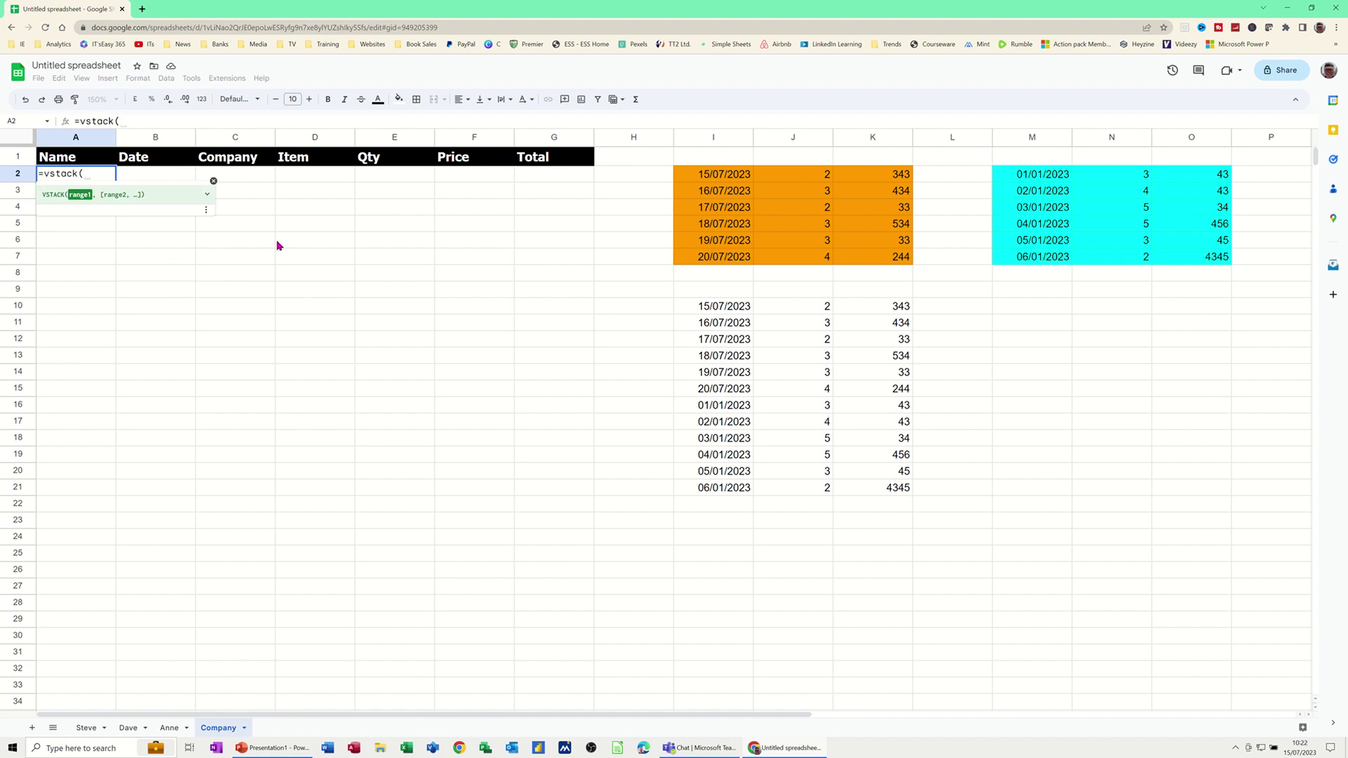
{"action": "left_click", "coordinate": [86, 735]}
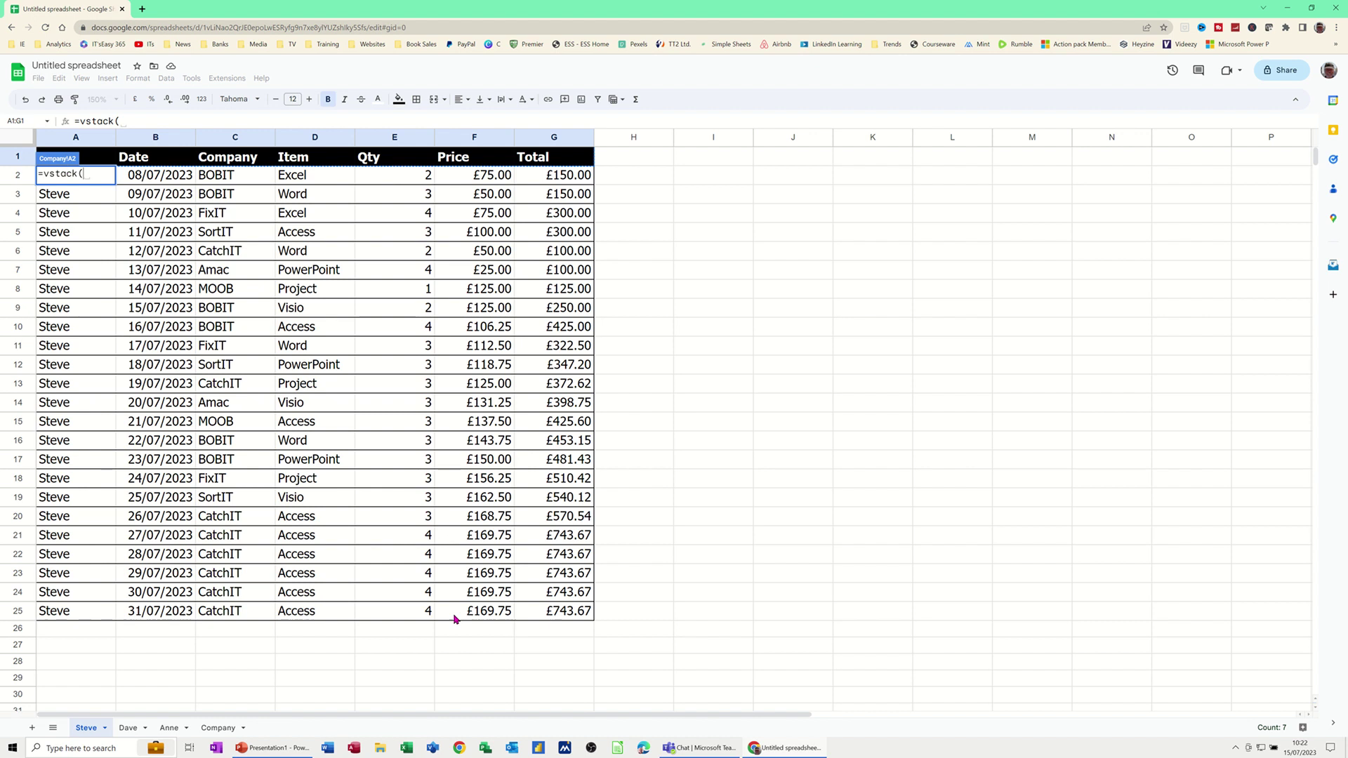
{"action": "mouse_move", "coordinate": [554, 611]}
{"action": "left_mouse_down"}
{"action": "mouse_move", "coordinate": [309, 327]}
{"action": "mouse_move", "coordinate": [74, 197]}
{"action": "mouse_move", "coordinate": [73, 179]}
{"action": "left_mouse_up"}
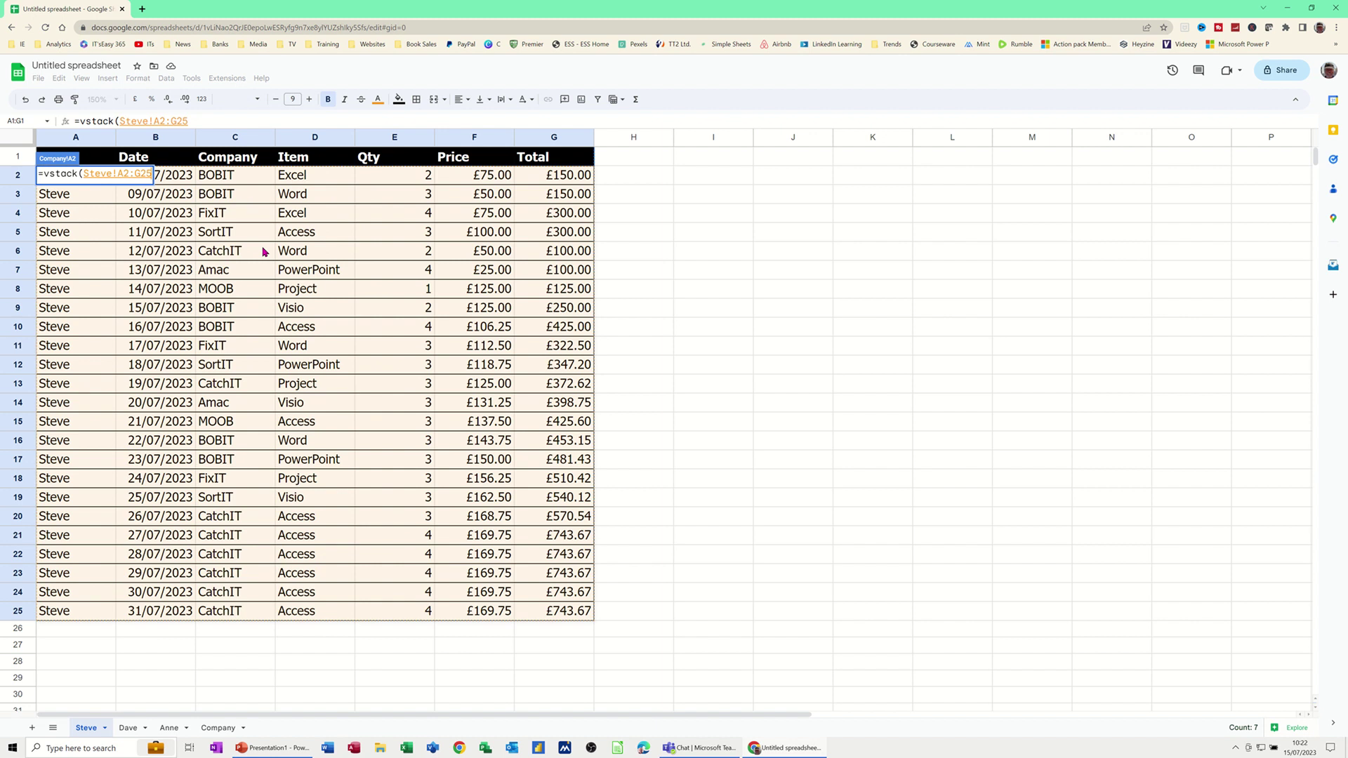
{"action": "type", "text": ","}
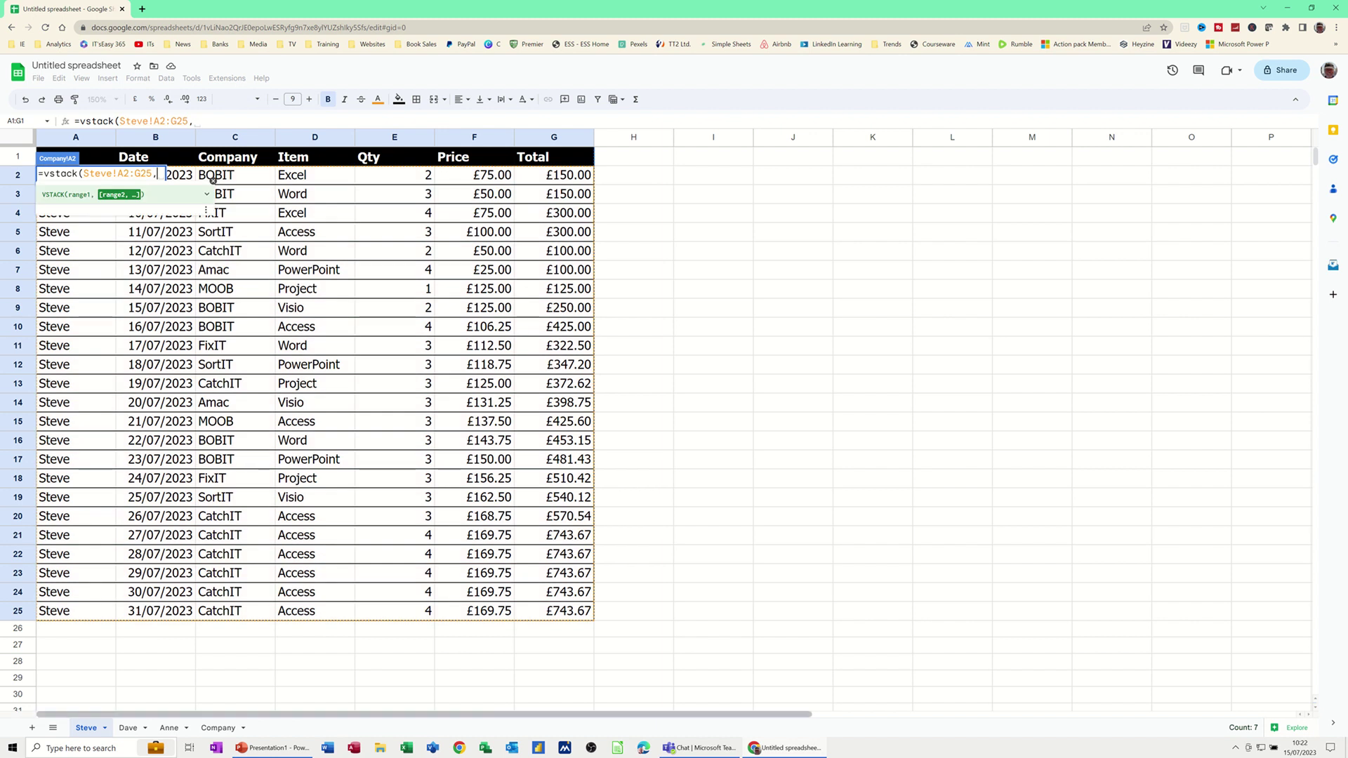
{"action": "left_click", "coordinate": [128, 729]}
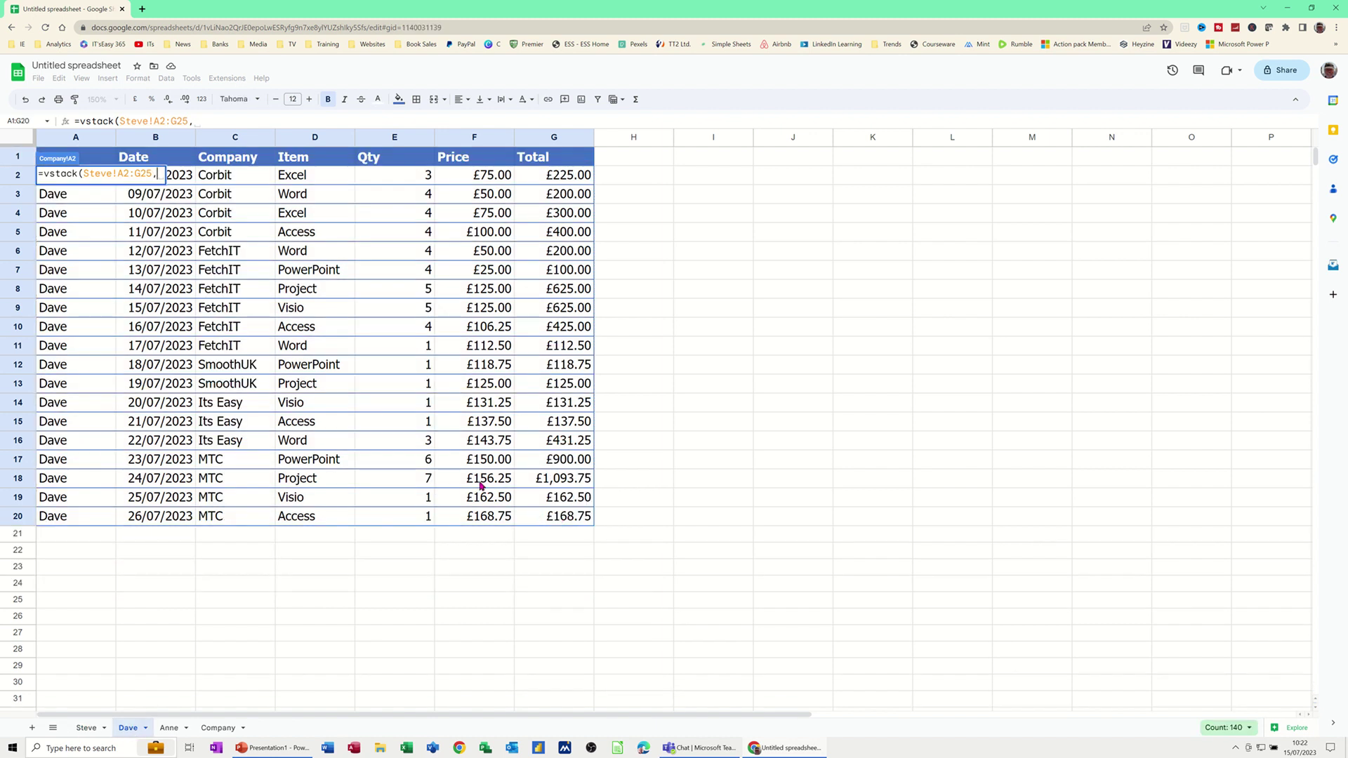
{"action": "left_click_drag", "start_coordinate": [562, 517], "coordinate": [78, 173]}
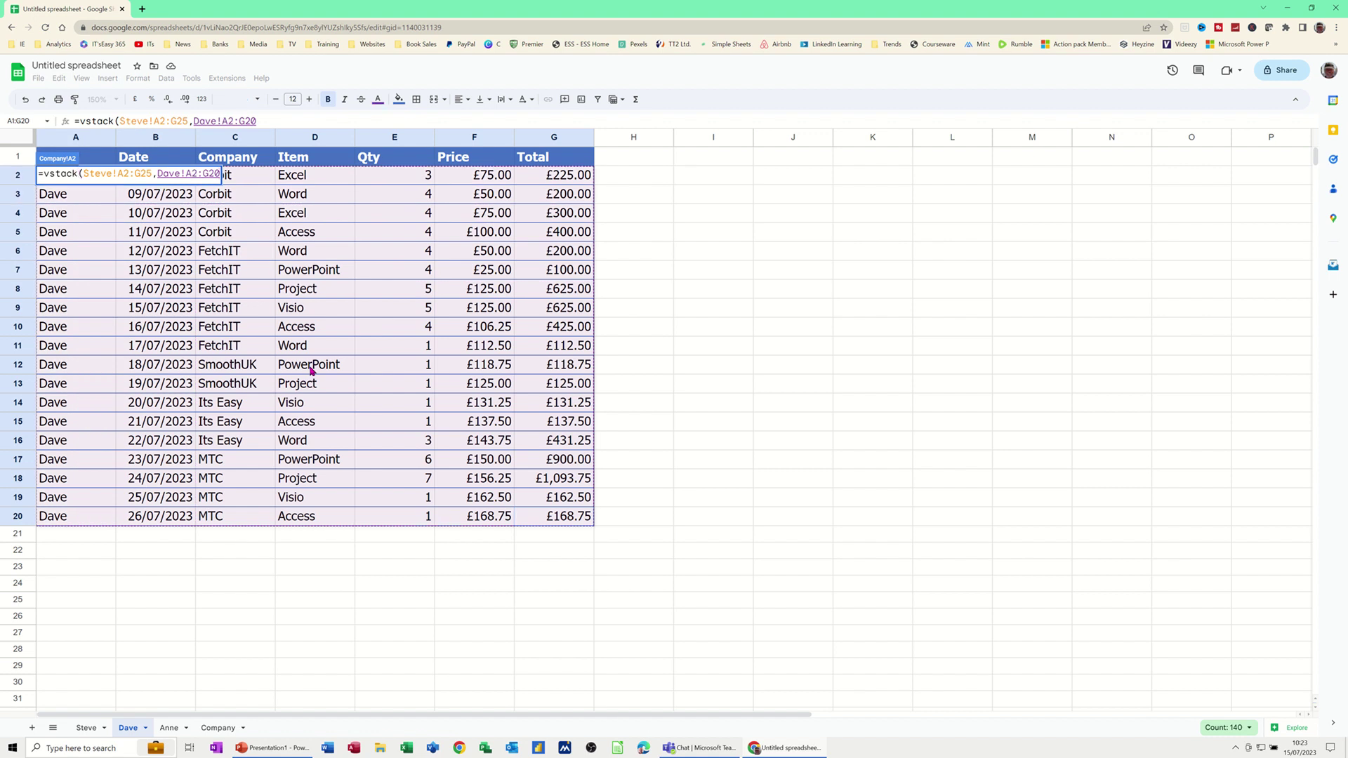
{"action": "type", "text": ","}
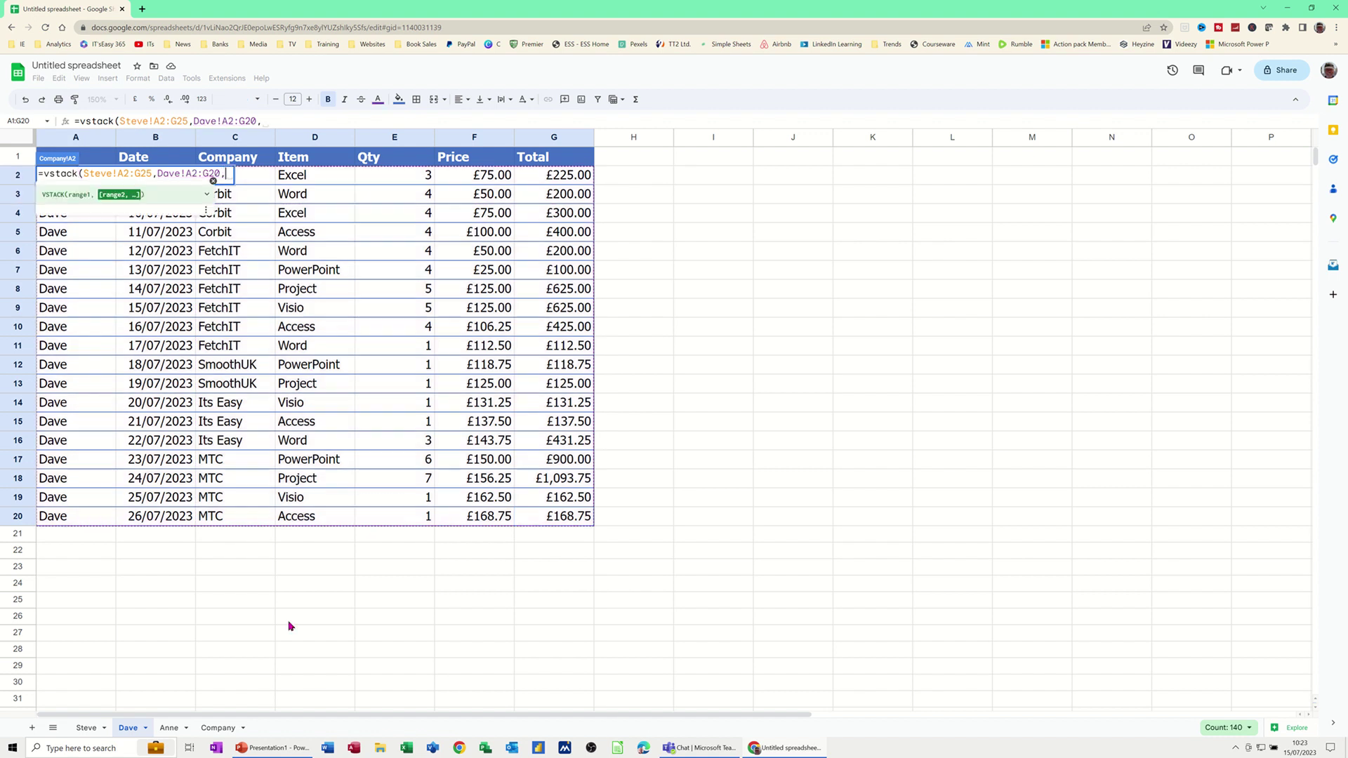
{"action": "left_click", "coordinate": [173, 733]}
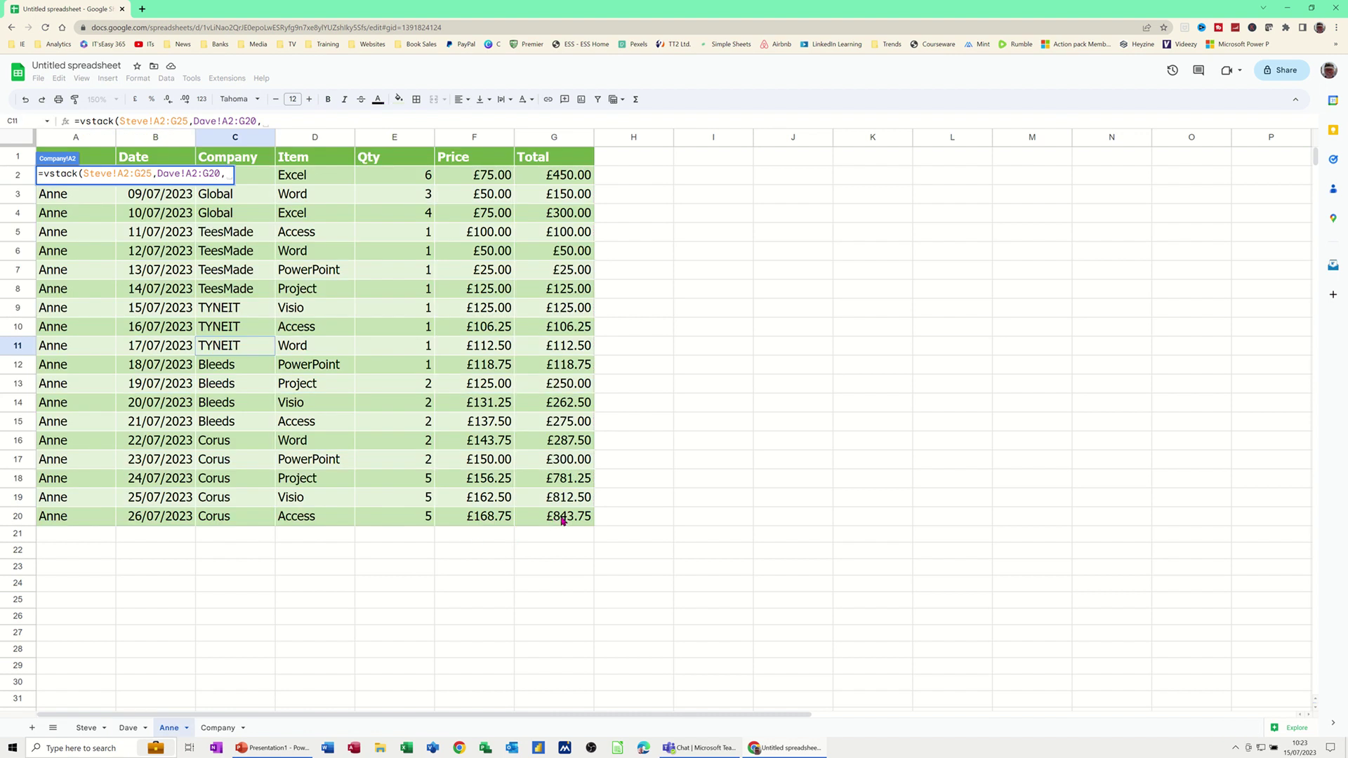
{"action": "left_click_drag", "start_coordinate": [559, 517], "coordinate": [50, 184]}
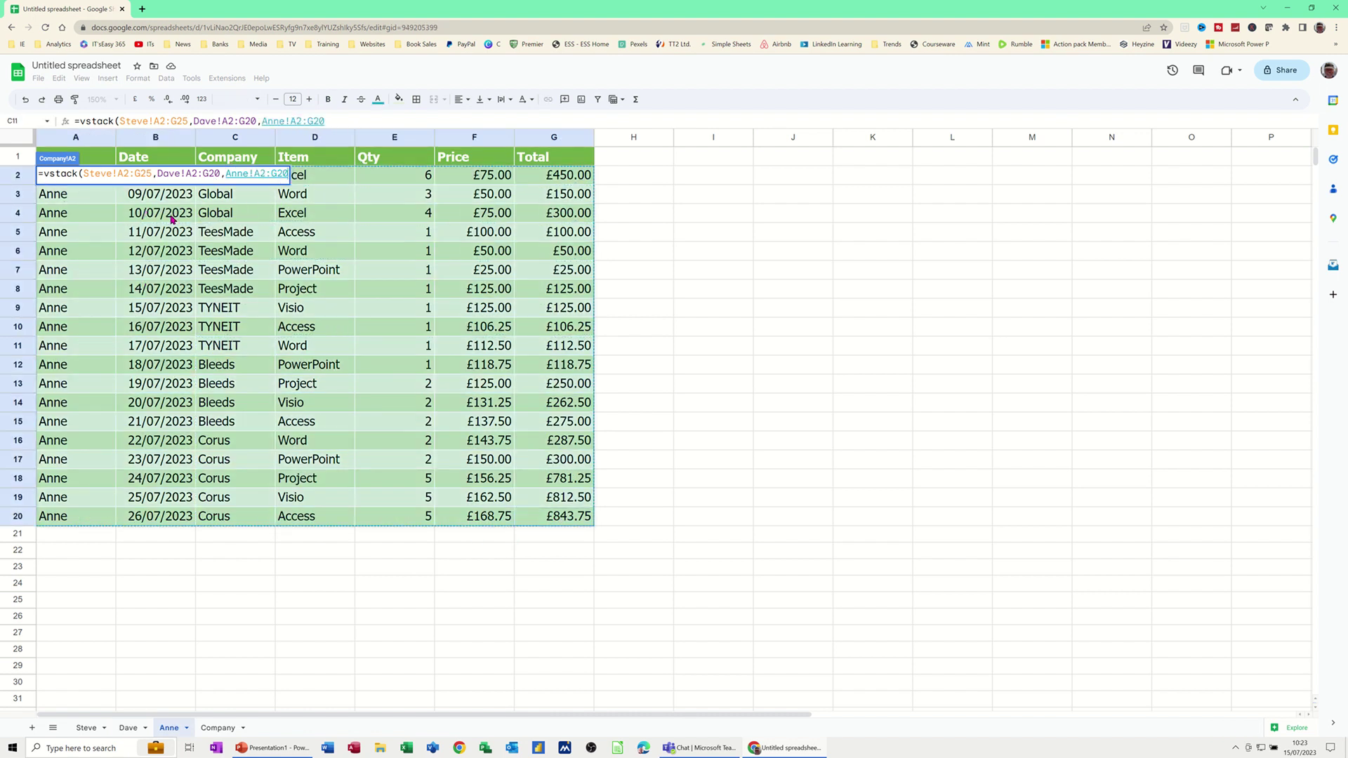
{"action": "key", "text": "Return"}
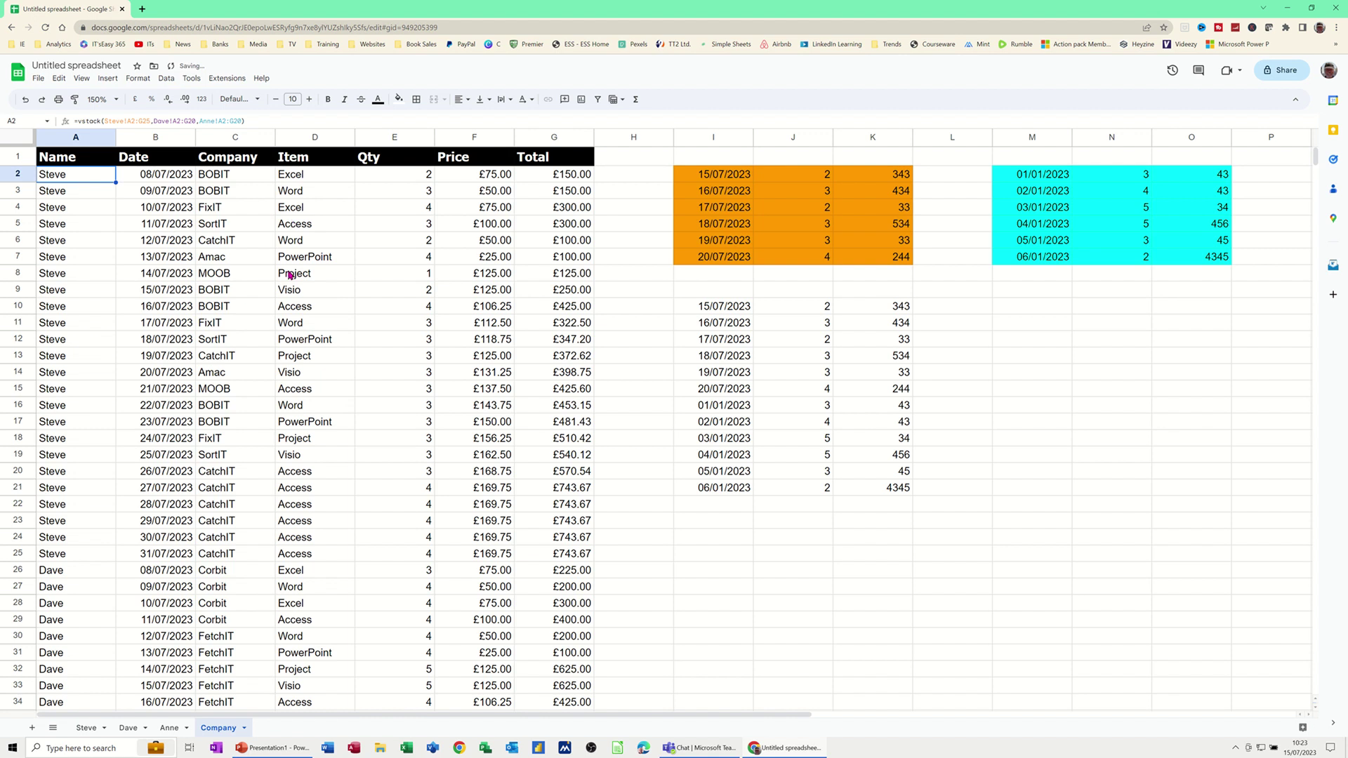
Review the stacked rows, then delete the VSTACK formula from cell A2.
{"action": "scroll", "coordinate": [266, 422], "scroll_direction": "down", "scroll_amount": 3}
{"action": "scroll", "coordinate": [266, 435], "scroll_direction": "down", "scroll_amount": 13}
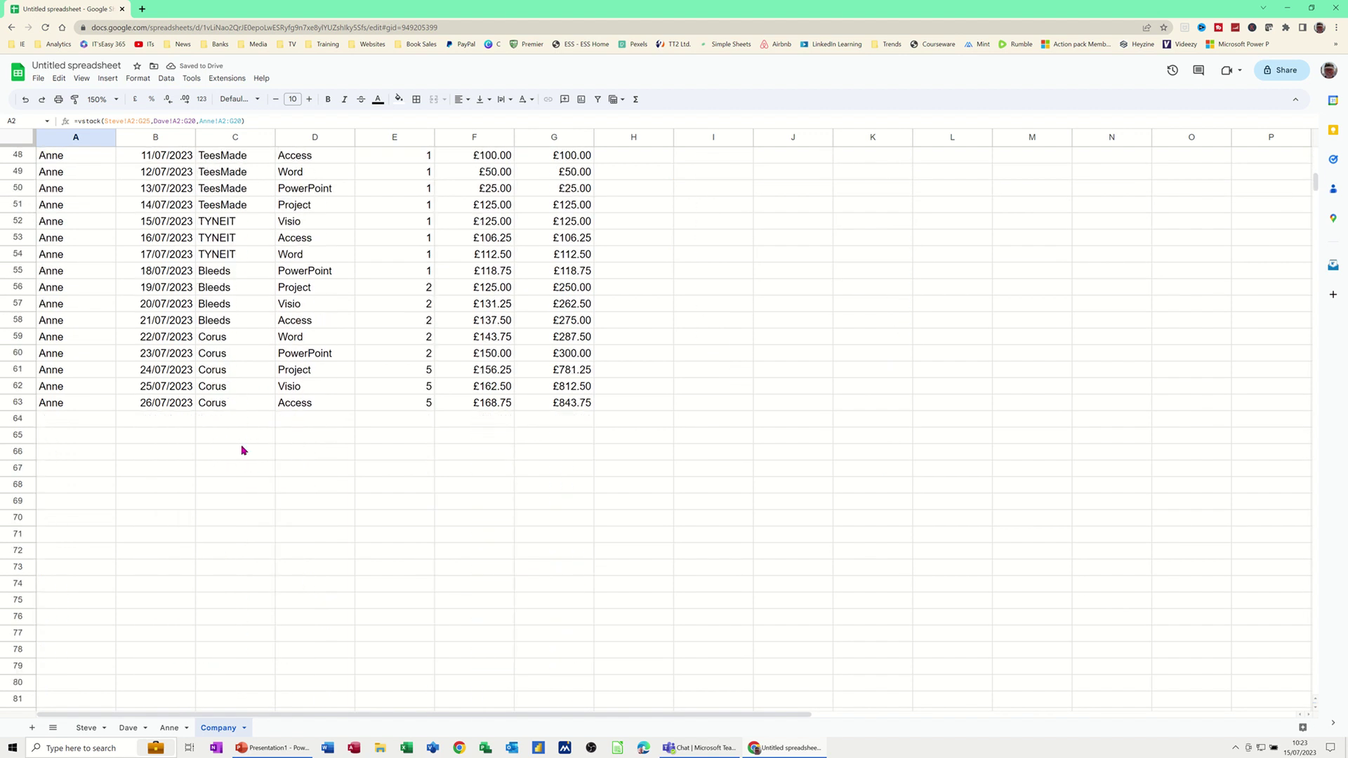
{"action": "scroll", "coordinate": [243, 450], "scroll_direction": "up", "scroll_amount": 10}
{"action": "scroll", "coordinate": [242, 449], "scroll_direction": "up", "scroll_amount": 6}
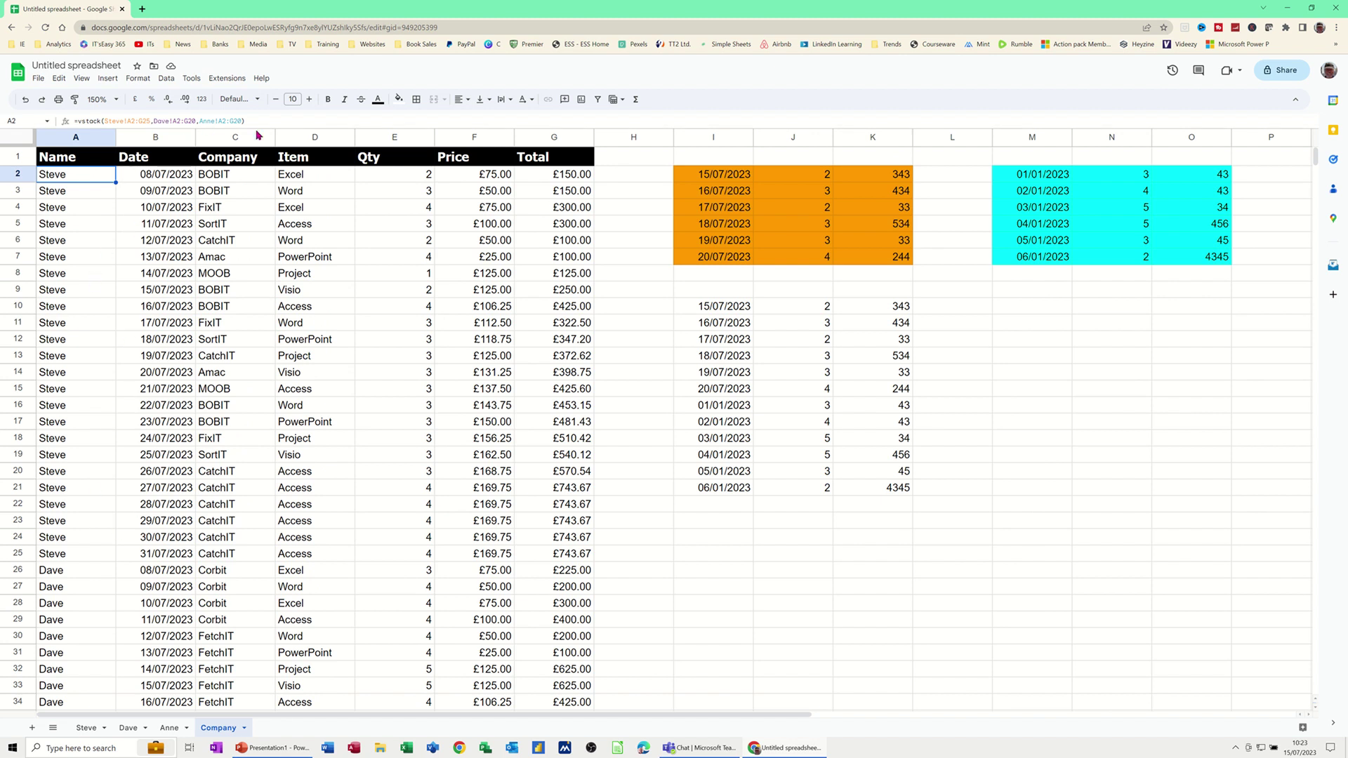
{"action": "left_click", "coordinate": [73, 198]}
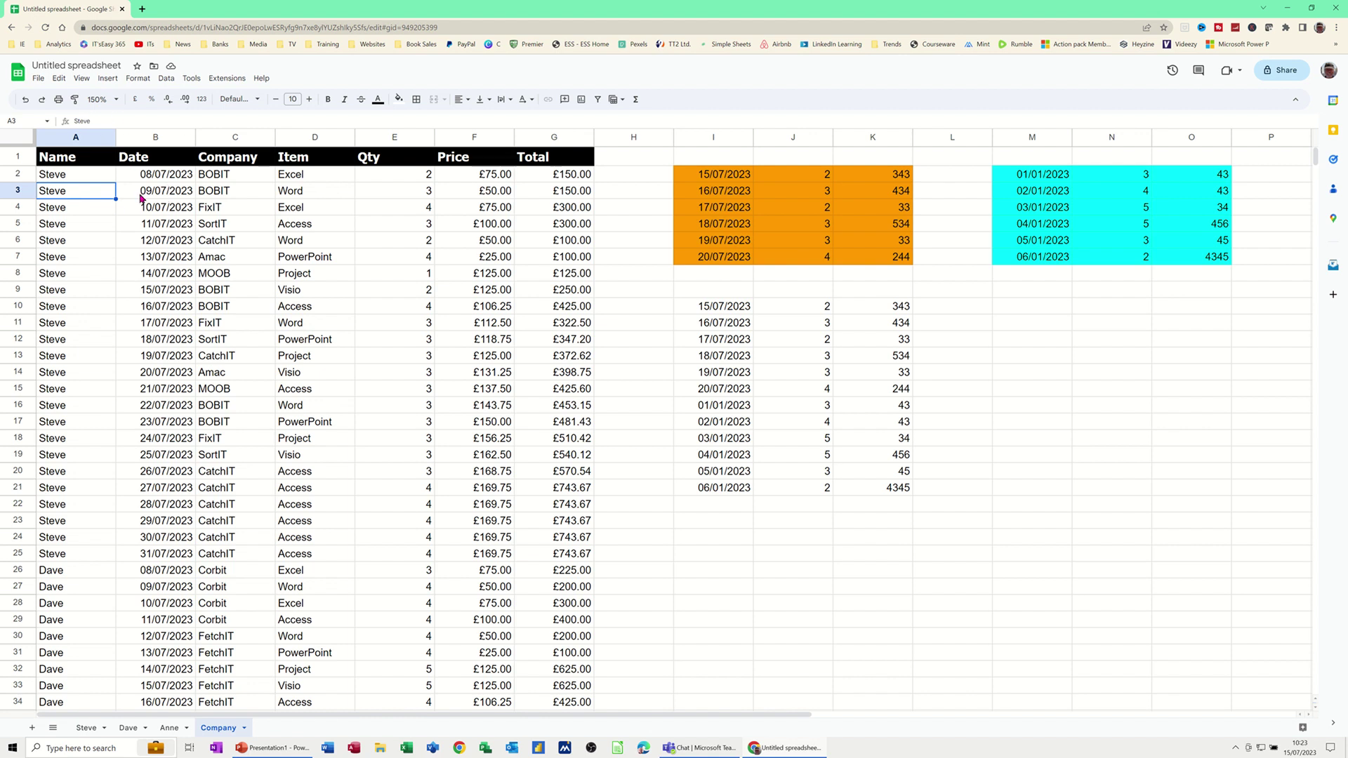
{"action": "left_click", "coordinate": [187, 237]}
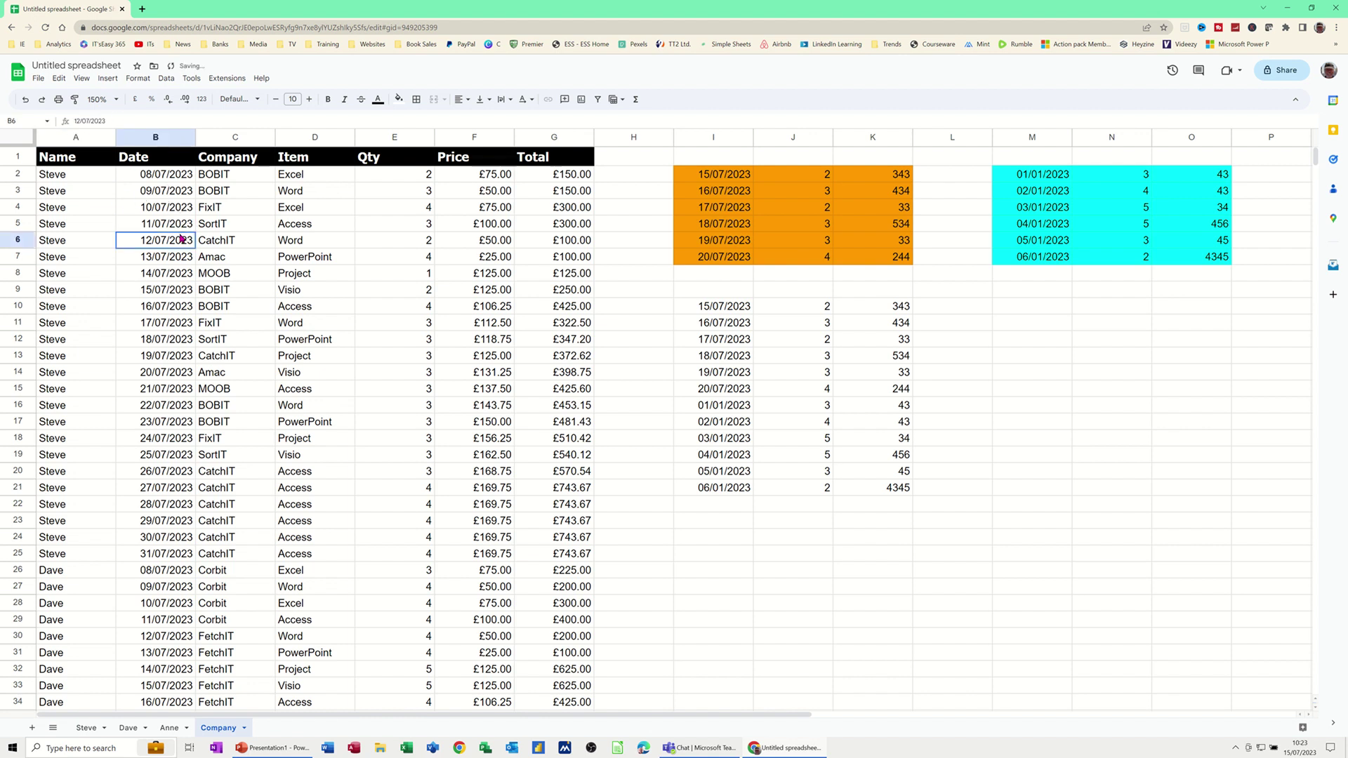
{"action": "left_click", "coordinate": [79, 181]}
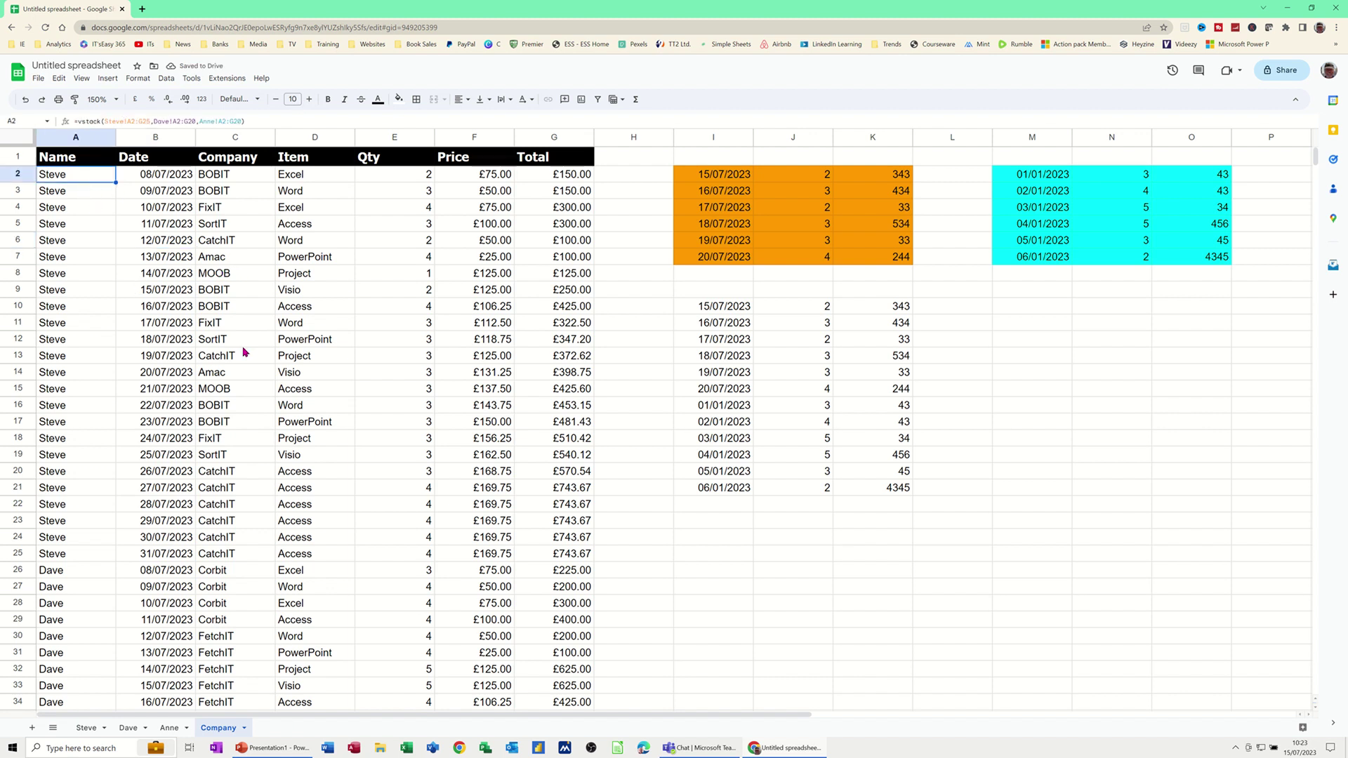
{"action": "key", "text": "Delete"}
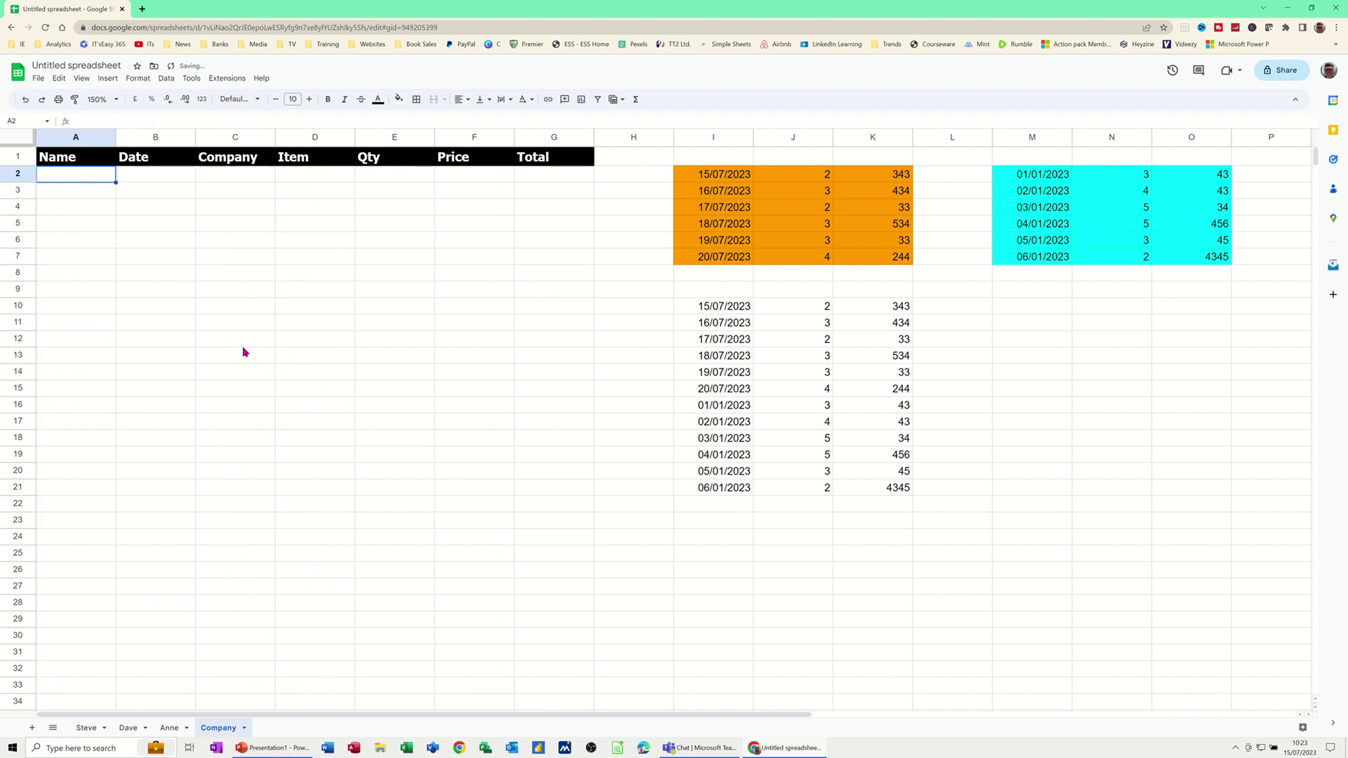
Name Steve's data rows, excluding headers, as the range test1.
{"action": "left_click", "coordinate": [102, 728]}
{"action": "left_click", "coordinate": [111, 727]}
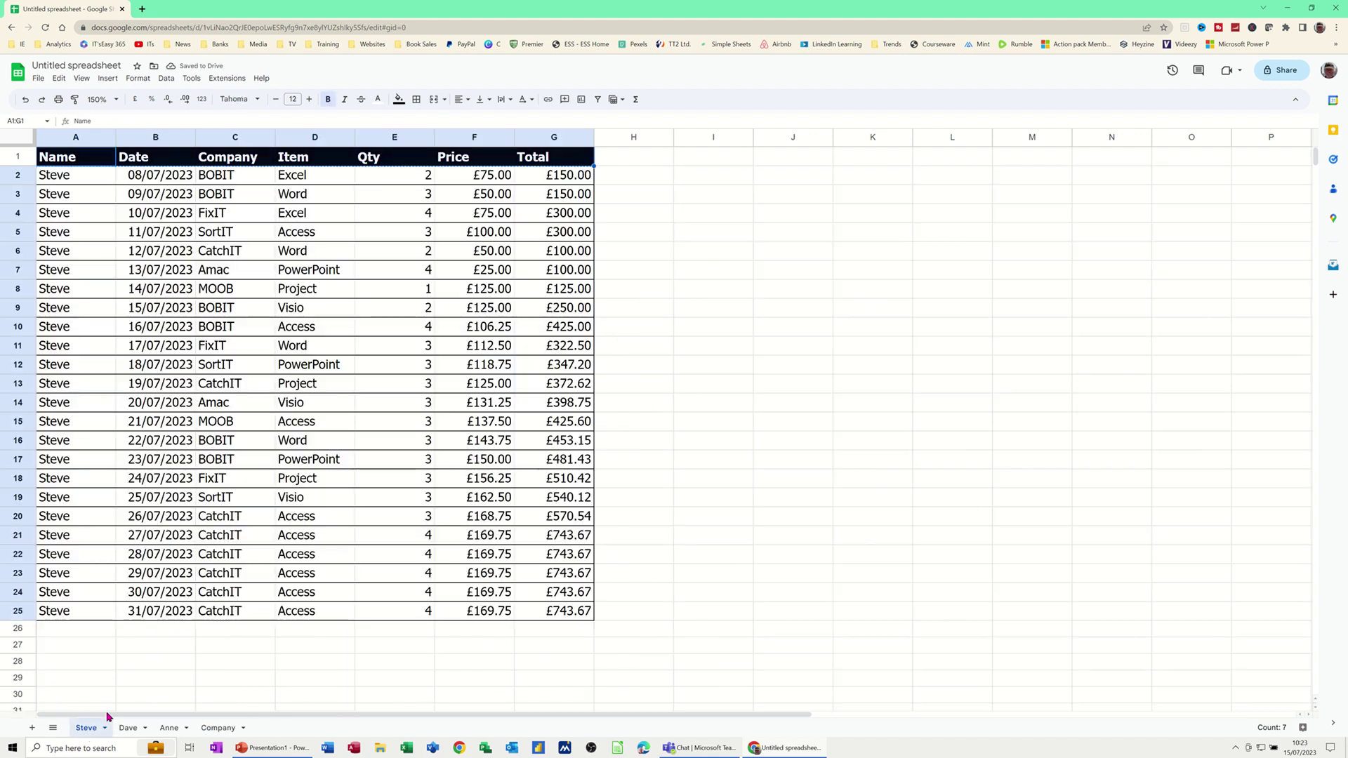
{"action": "left_click_drag", "start_coordinate": [65, 179], "coordinate": [569, 614]}
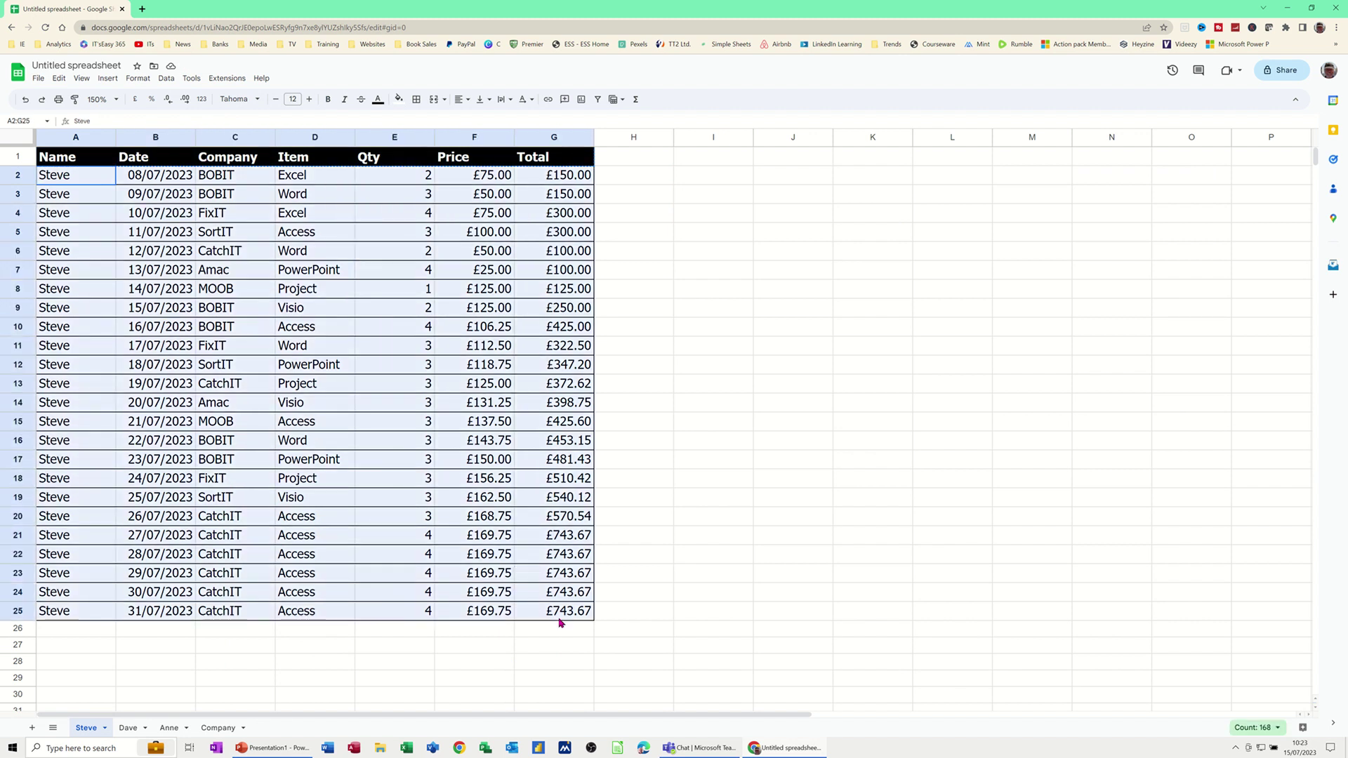
{"action": "left_click", "coordinate": [37, 124]}
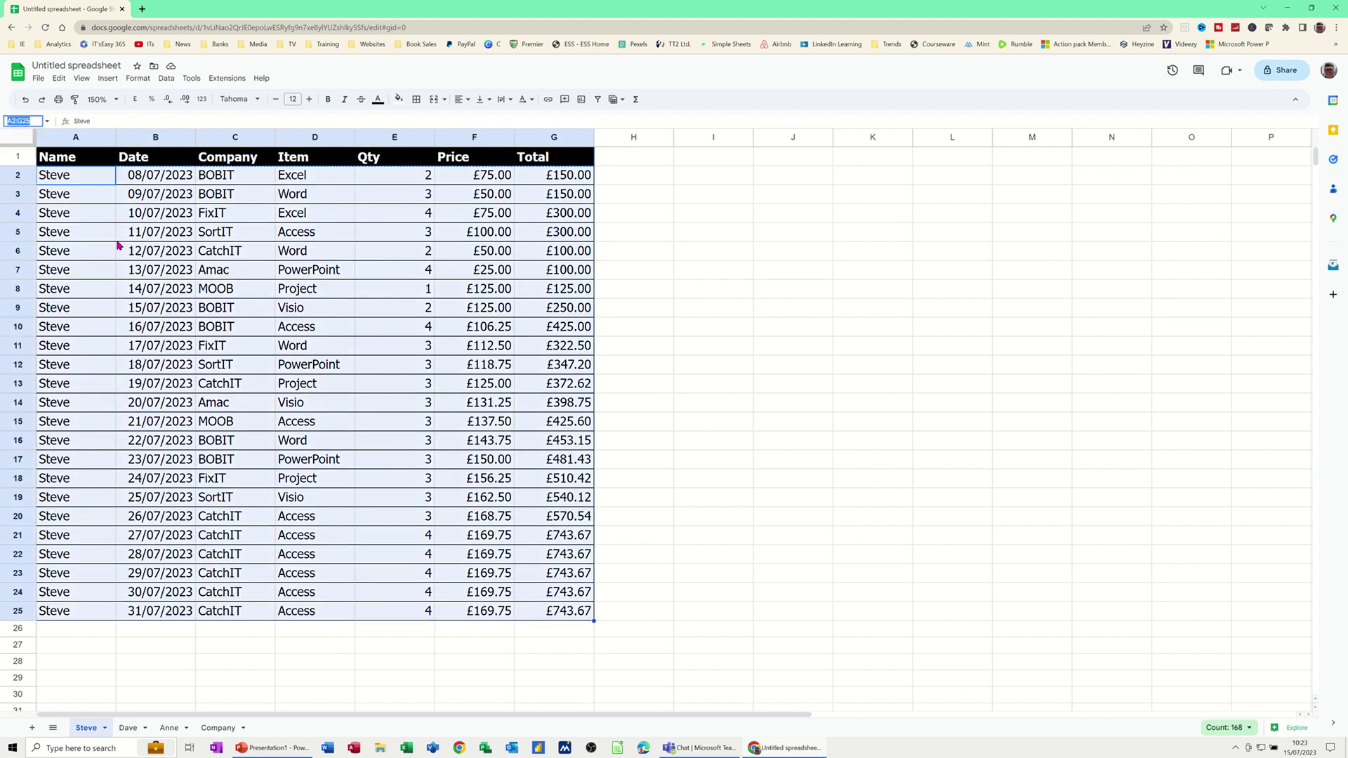
{"action": "type", "text": "test1"}
{"action": "key", "text": "Return"}
Name Dave's data rows A2:G20 as the range test2.
{"action": "left_click", "coordinate": [128, 727]}
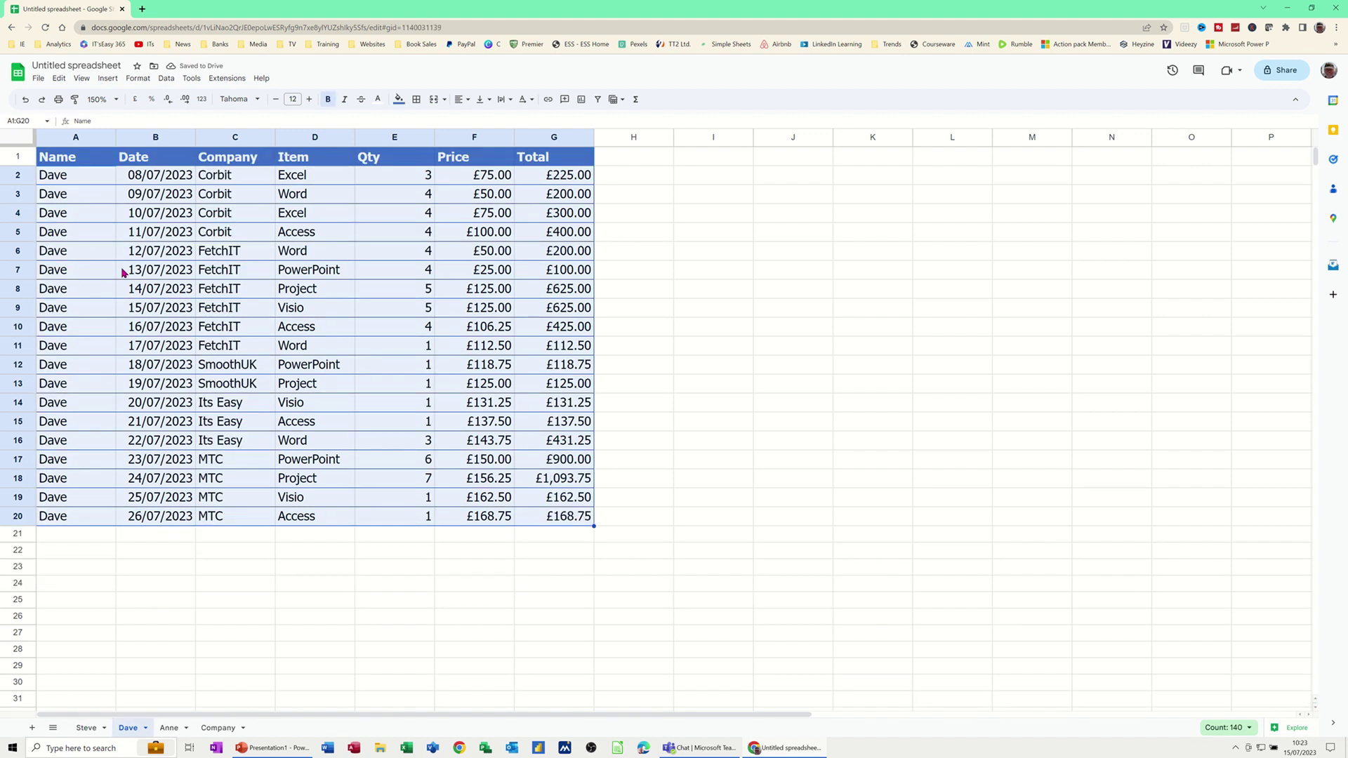
{"action": "left_click_drag", "start_coordinate": [109, 181], "coordinate": [545, 523]}
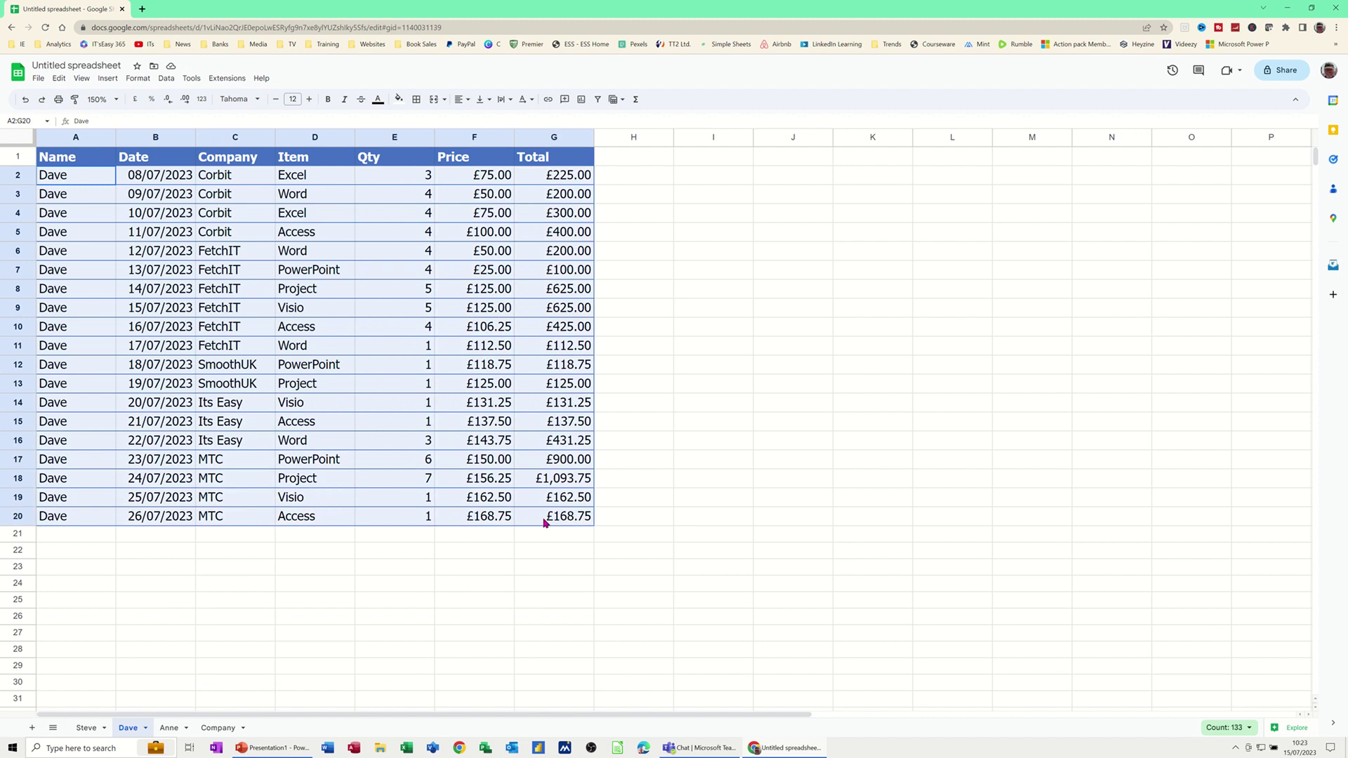
{"action": "left_click", "coordinate": [36, 121]}
{"action": "type", "text": "test2"}
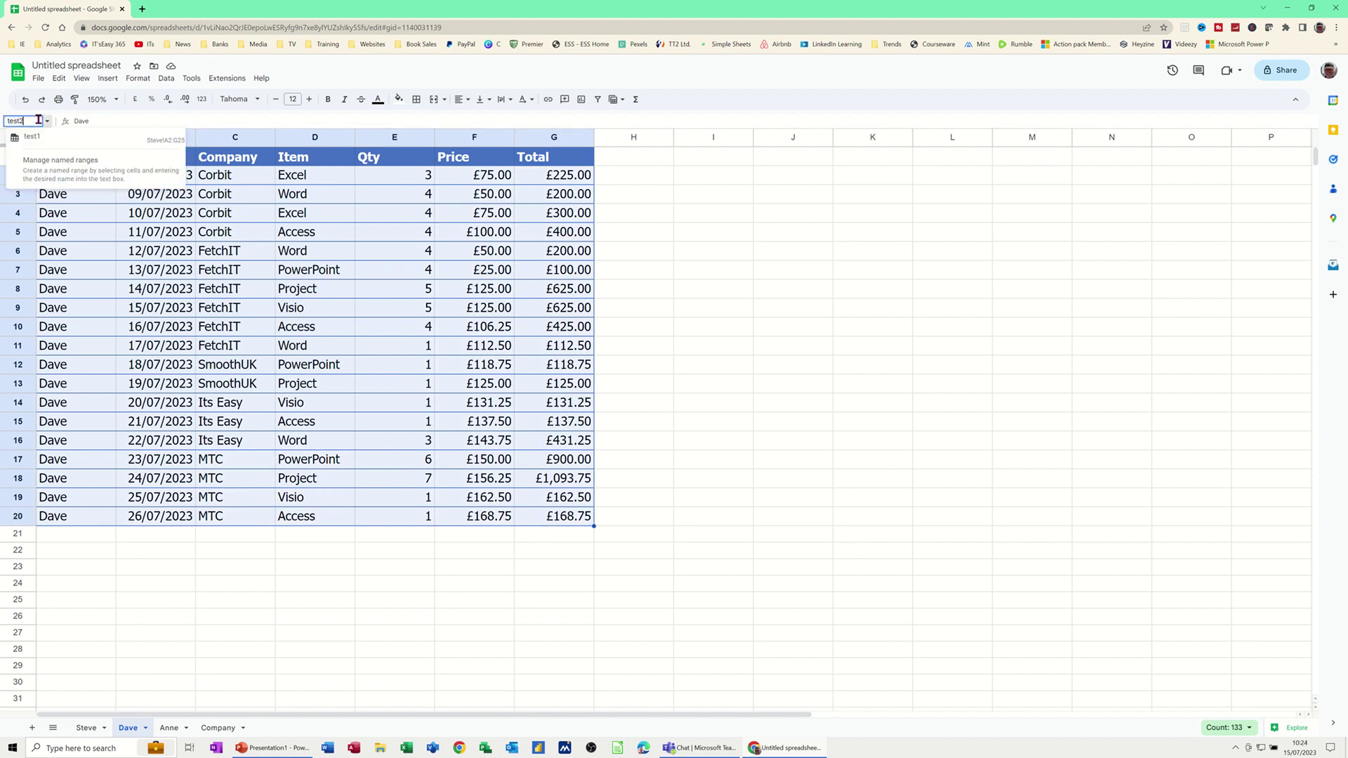
{"action": "key", "text": "Return"}
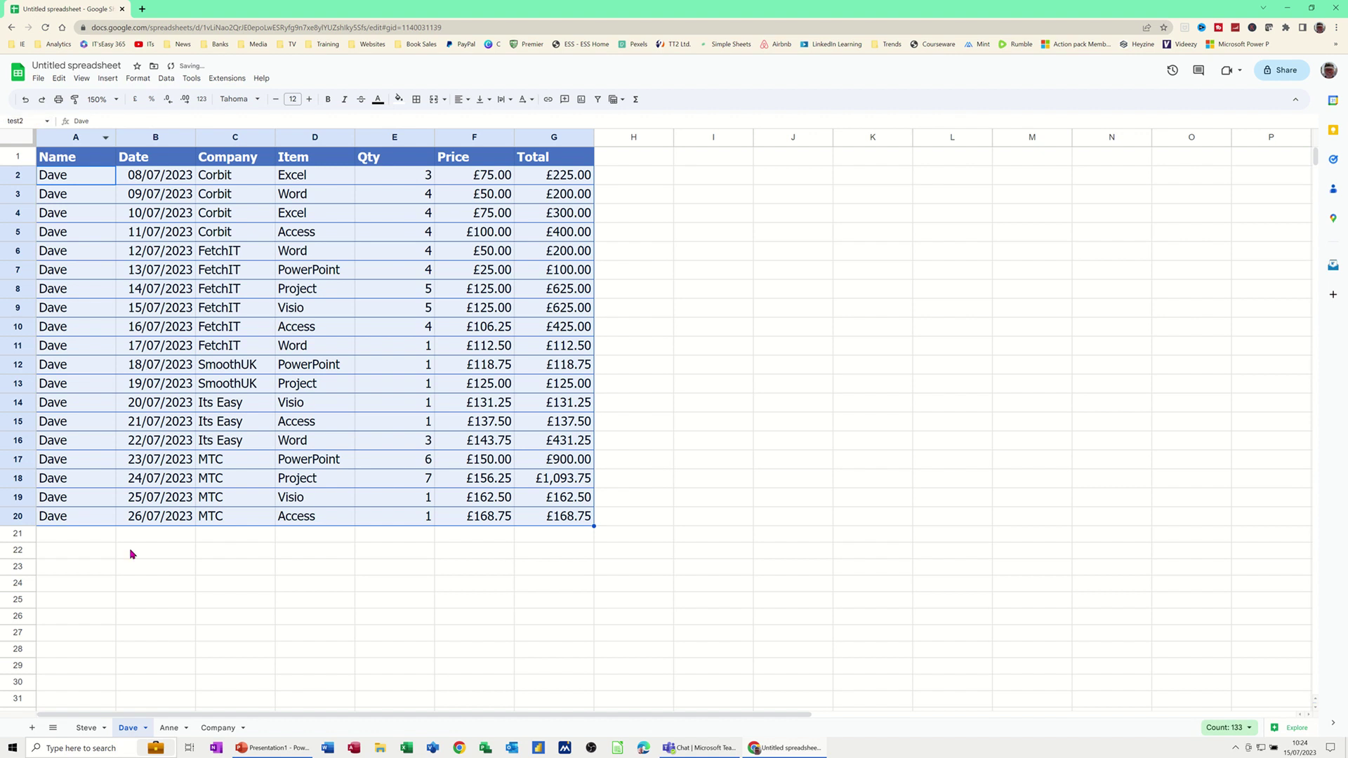
Name Anne's data rows A2:G20 as the range test3.
{"action": "left_click", "coordinate": [169, 728]}
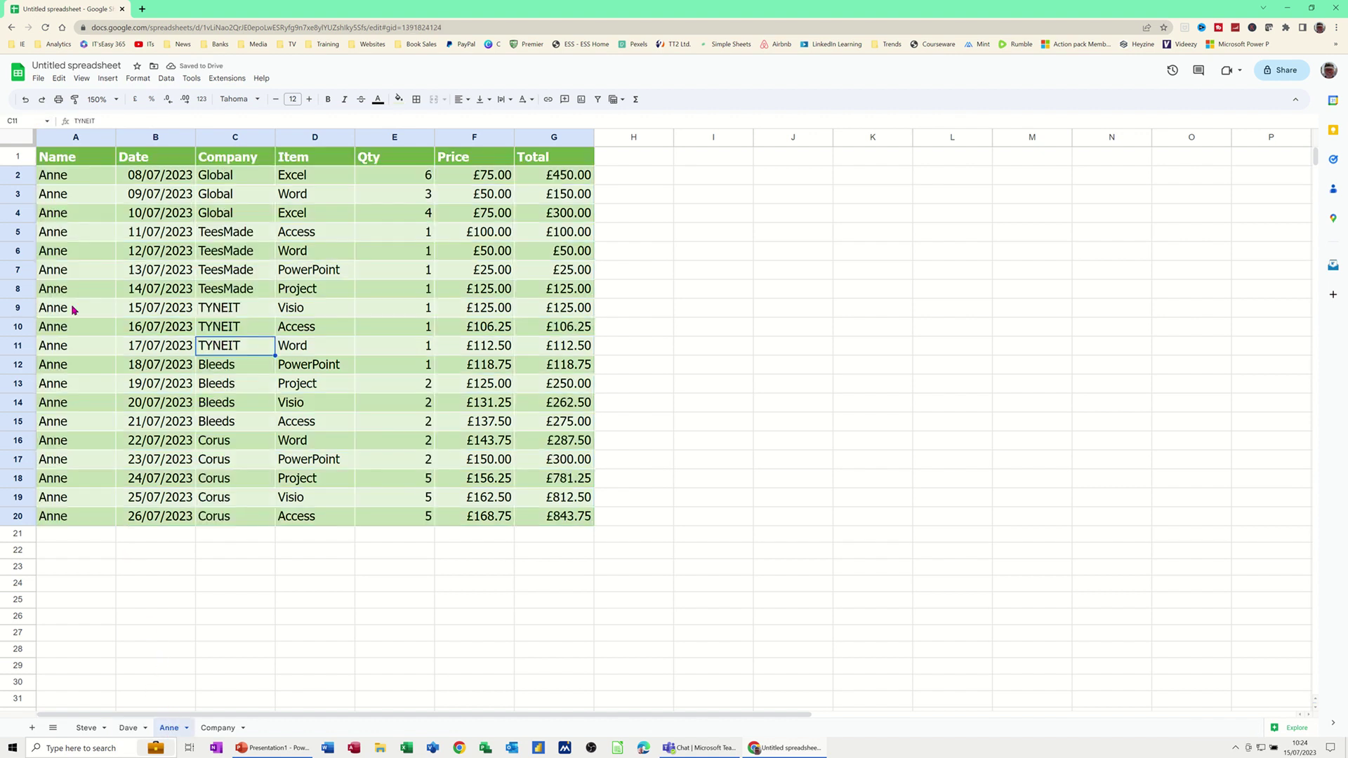
{"action": "left_click_drag", "start_coordinate": [59, 182], "coordinate": [545, 519]}
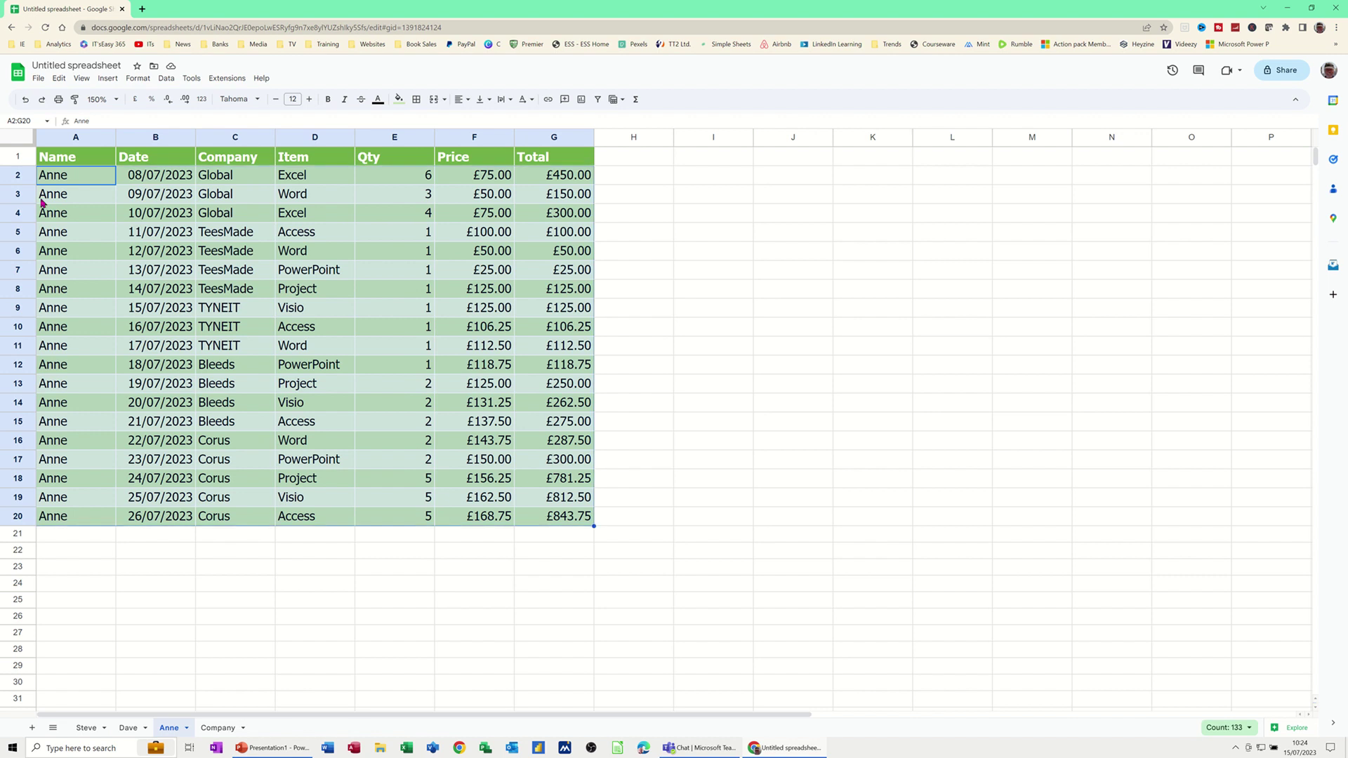
{"action": "left_click", "coordinate": [25, 120]}
{"action": "type", "text": "test3"}
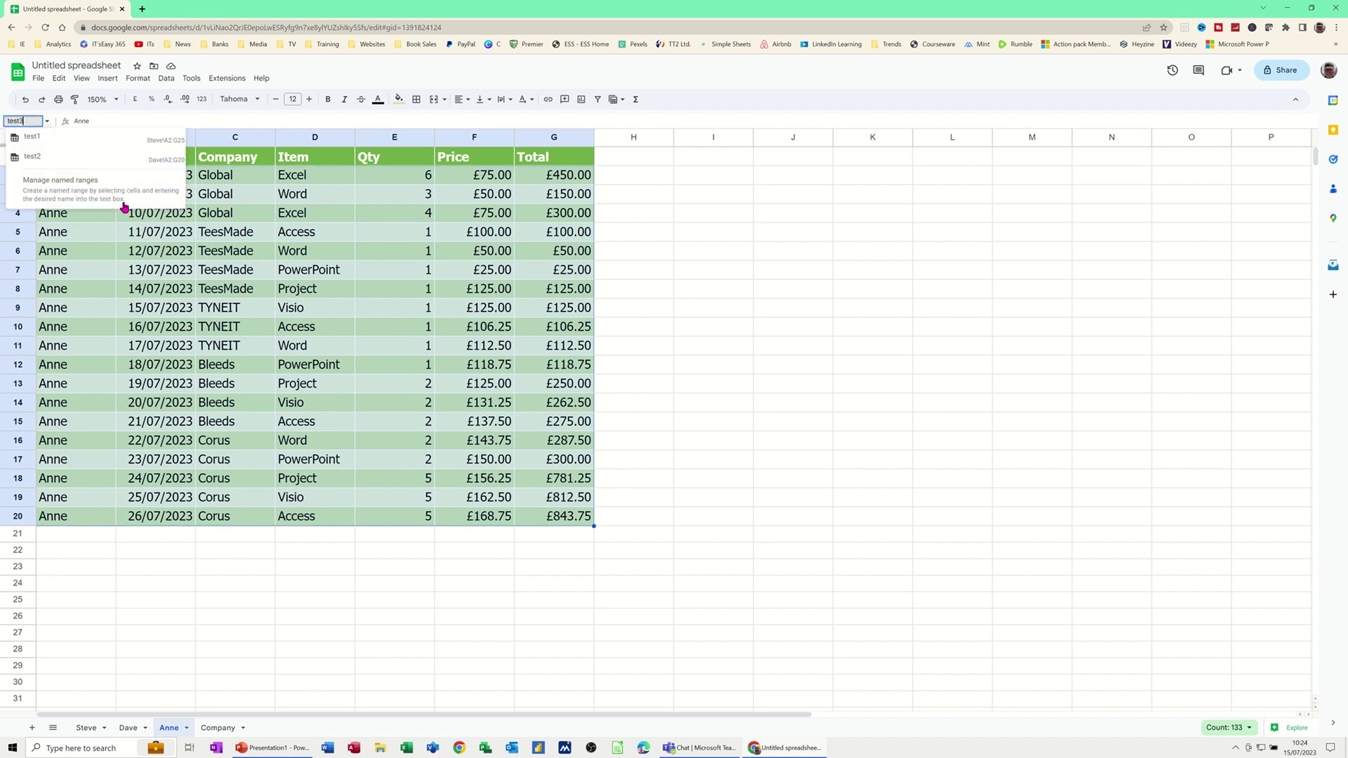
{"action": "key", "text": "Return"}
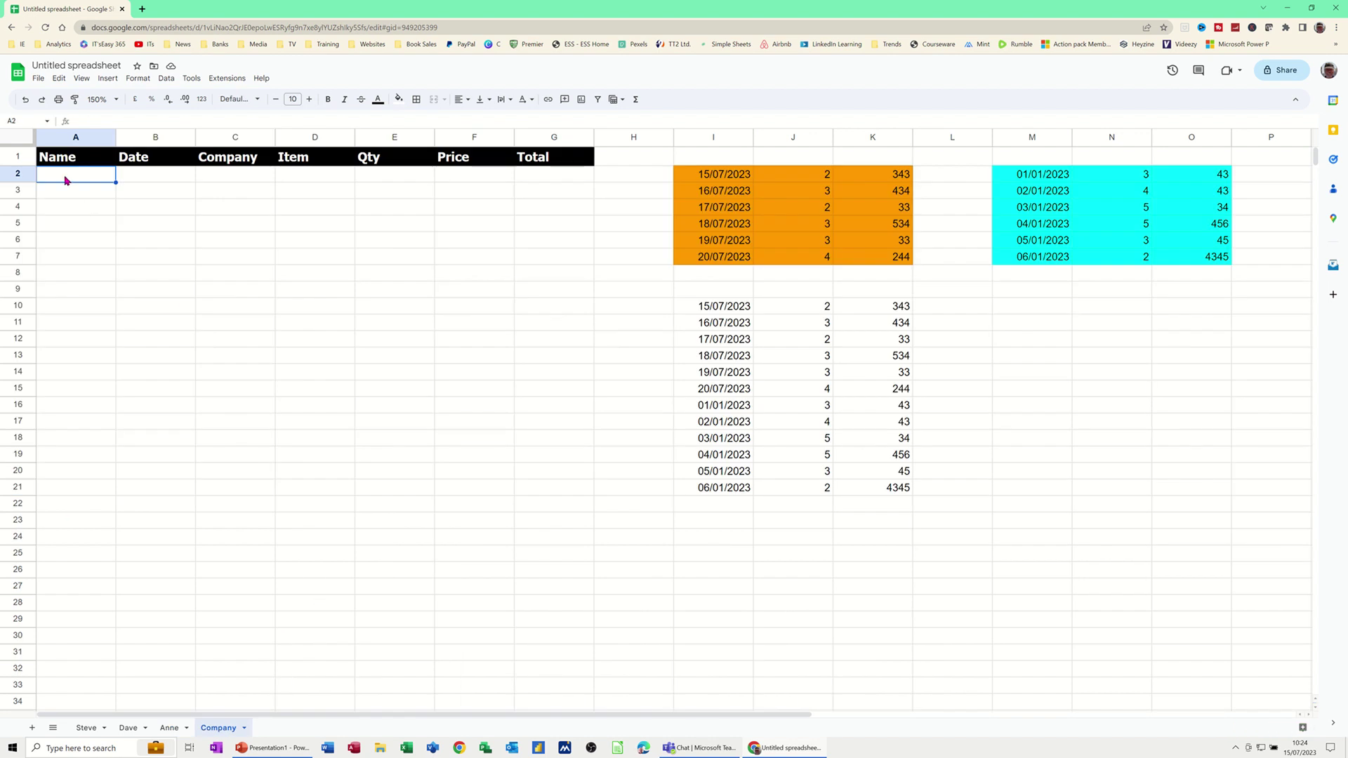
Enter =vstack(test1,test2,test3) in Company cell A2 and scroll through the stacked rows.
{"action": "type", "text": "=vs"}
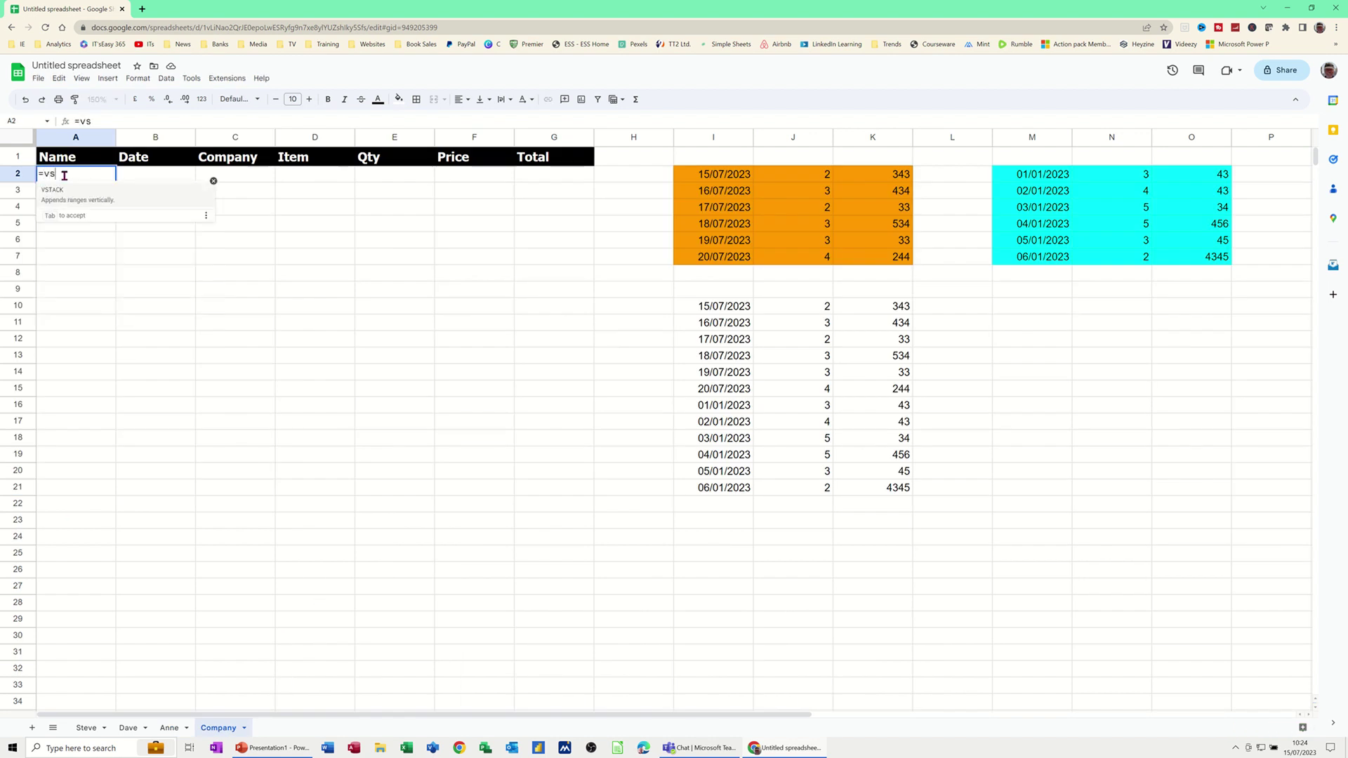
{"action": "type", "text": "tack(t"}
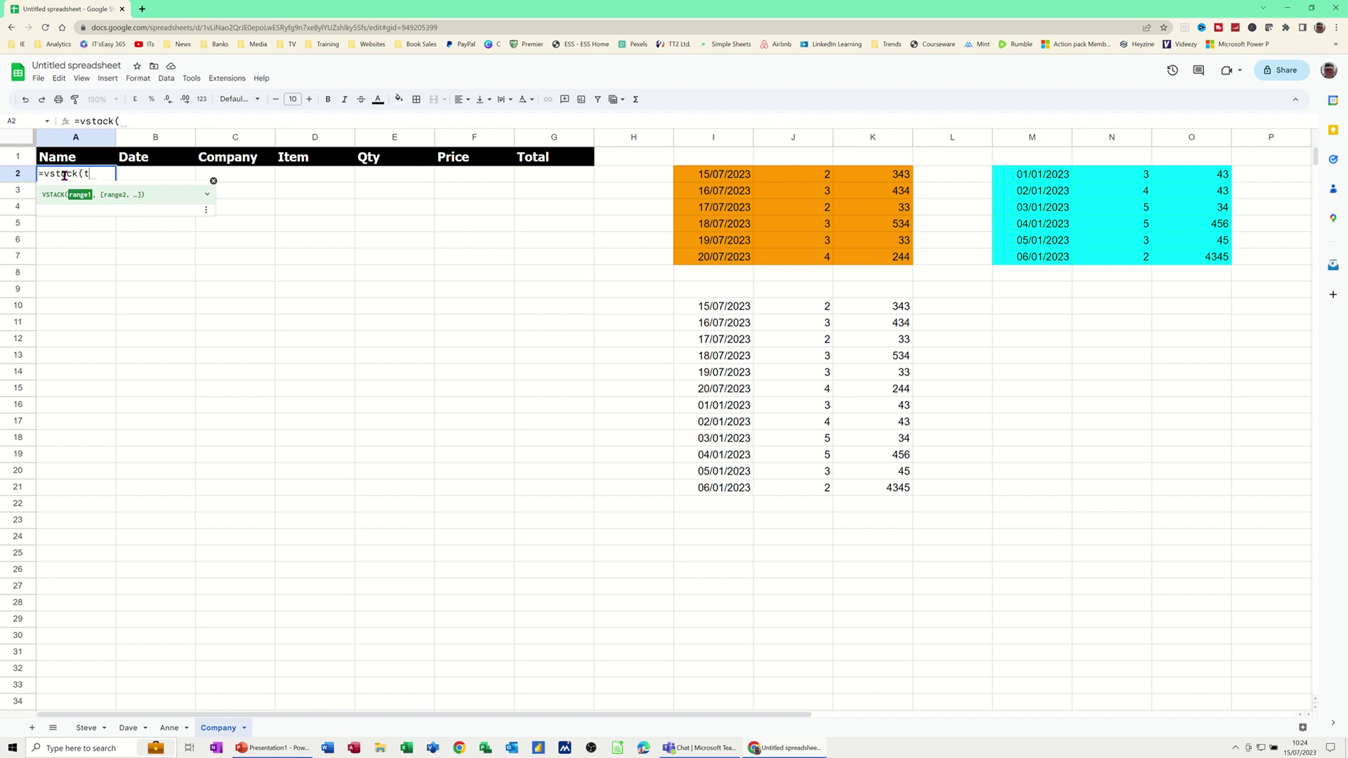
{"action": "type", "text": "est1,t"}
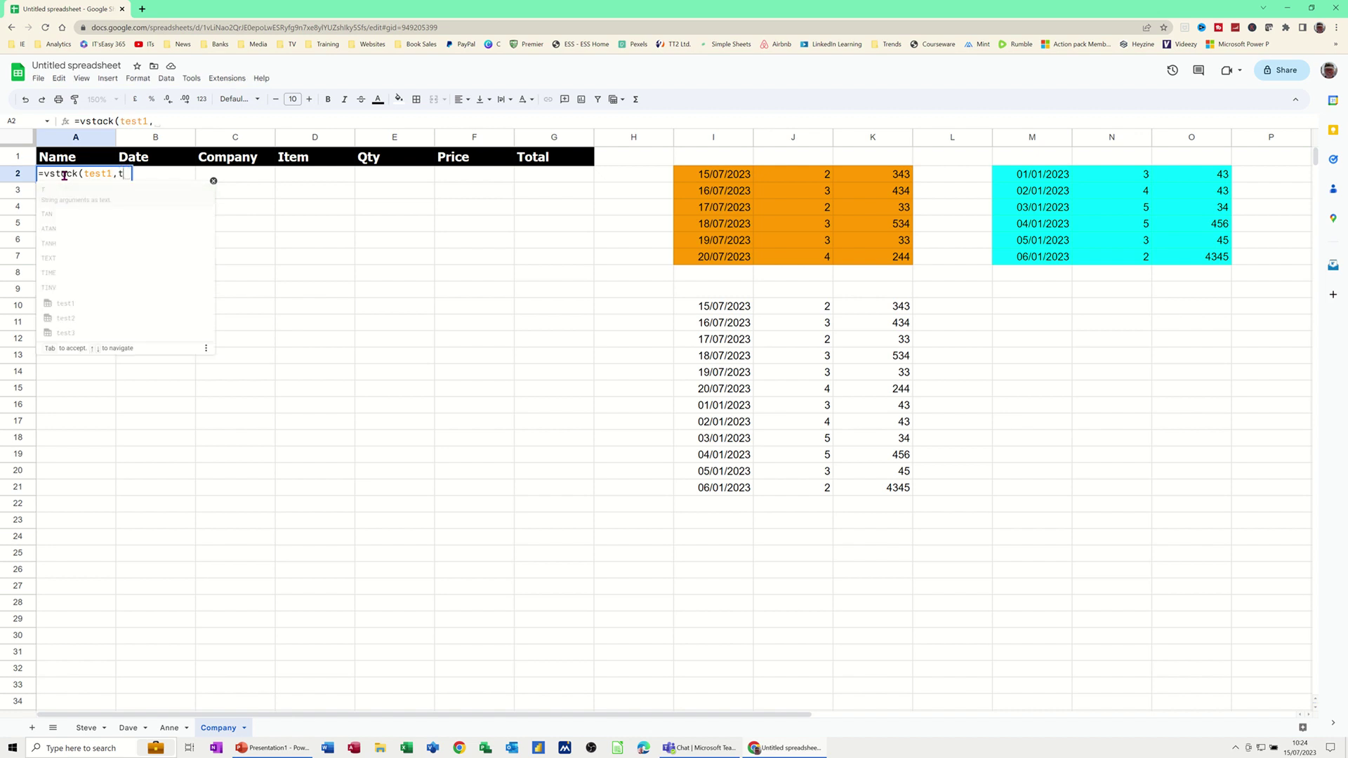
{"action": "type", "text": "est2,test3"}
{"action": "key", "text": "Return"}
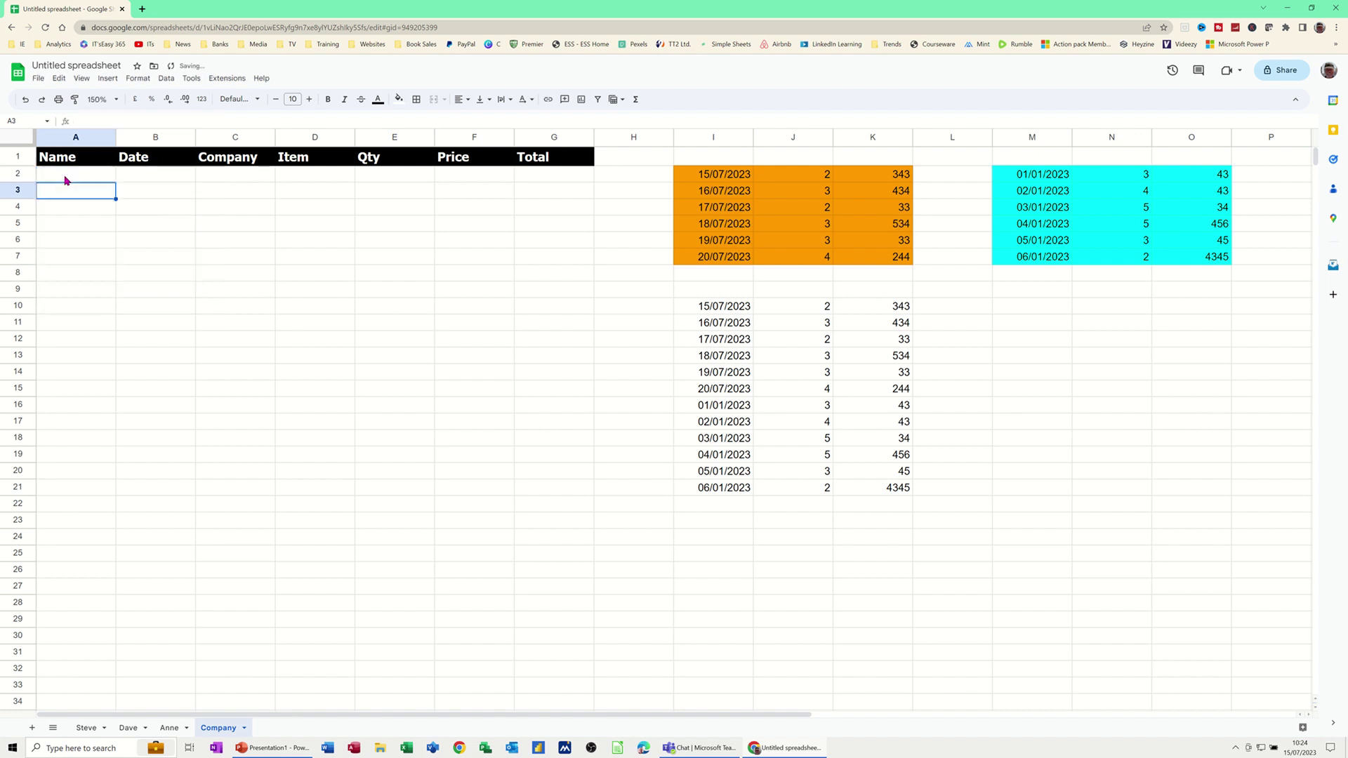
{"action": "scroll", "coordinate": [207, 511], "scroll_direction": "down", "scroll_amount": 2}
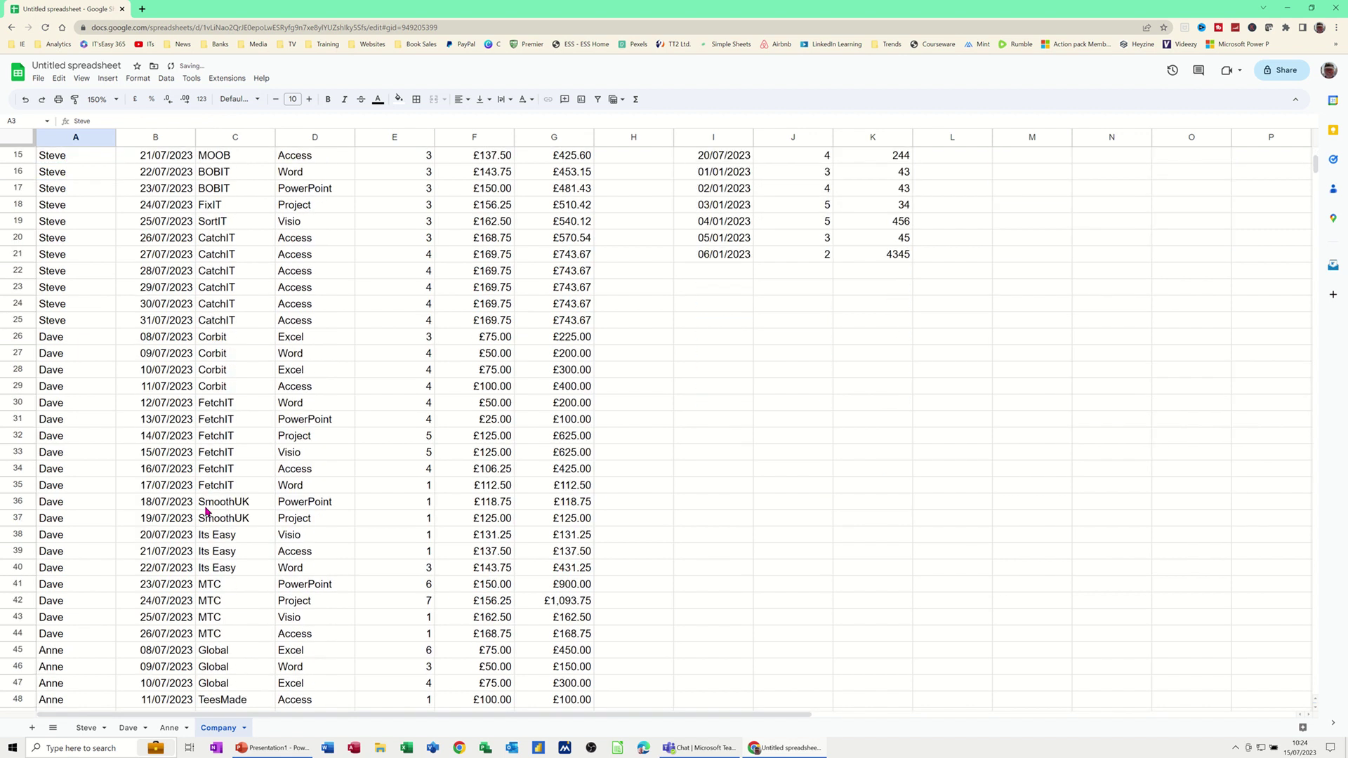
{"action": "scroll", "coordinate": [206, 510], "scroll_direction": "down", "scroll_amount": 6}
{"action": "scroll", "coordinate": [216, 523], "scroll_direction": "up", "scroll_amount": 11}
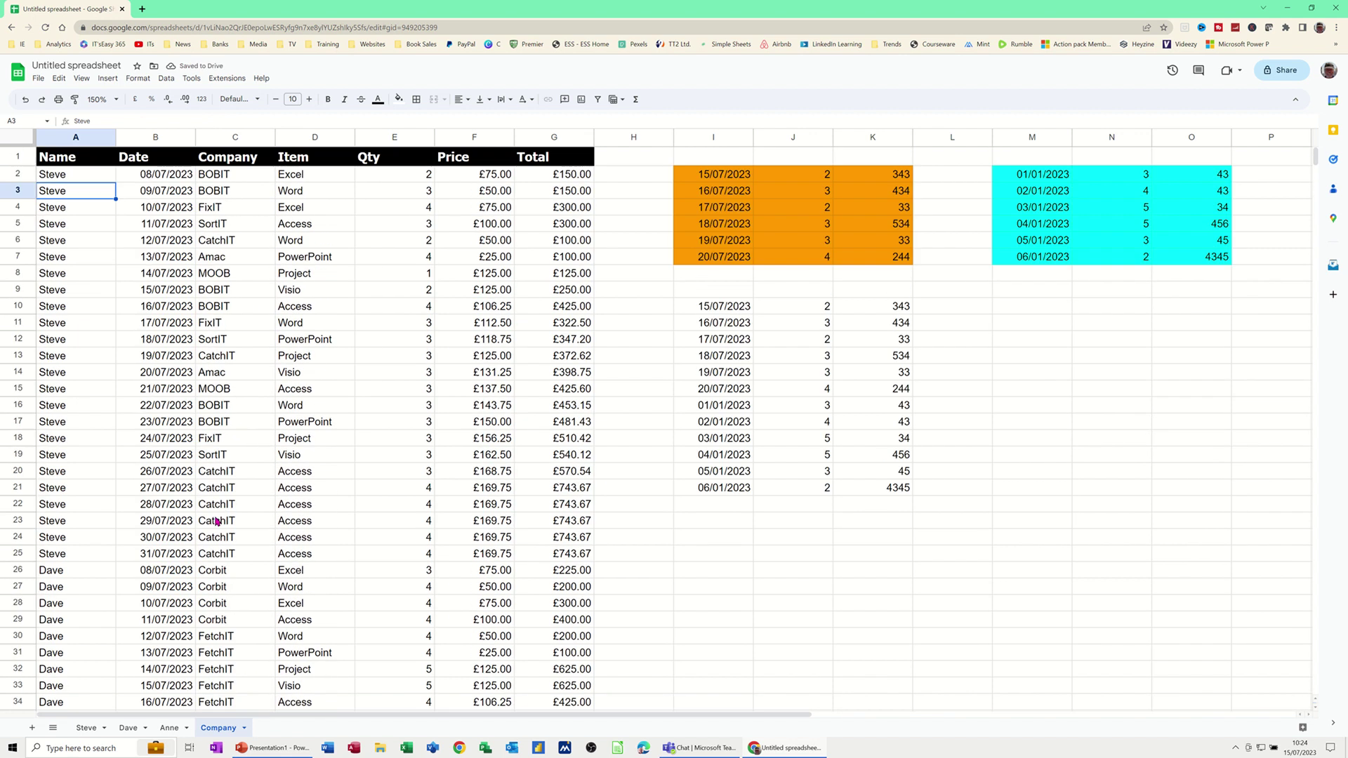
Name Steve's range A2:G28, including three blank rows, as 'test'.
{"action": "left_click", "coordinate": [86, 728]}
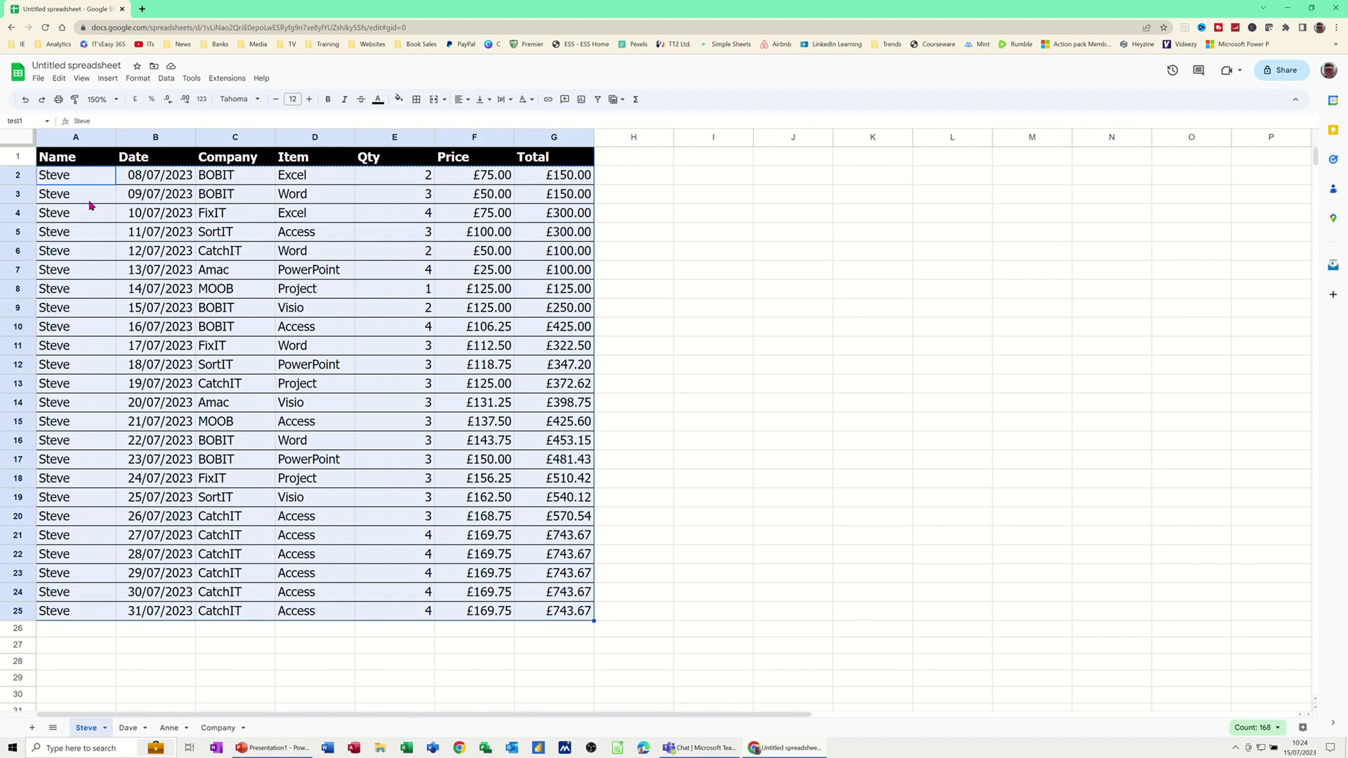
{"action": "left_click", "coordinate": [60, 177]}
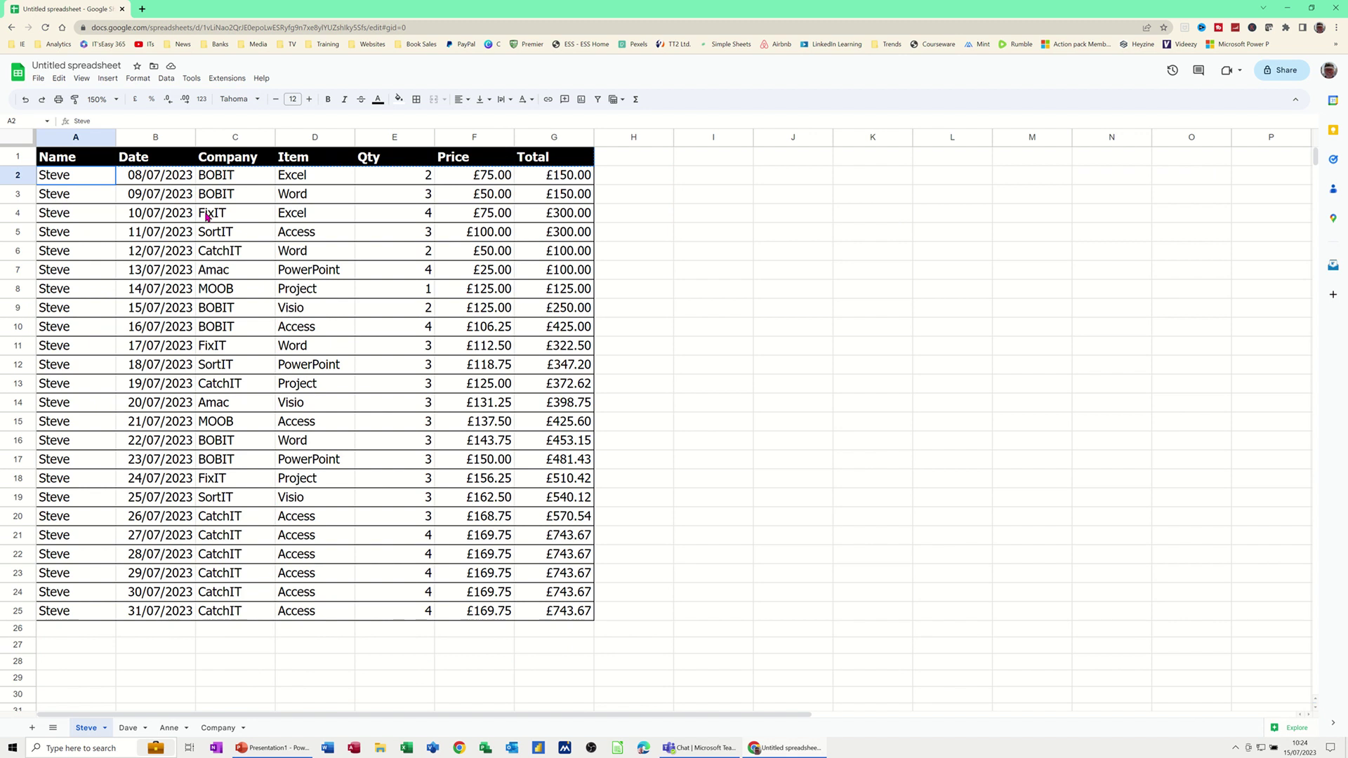
{"action": "left_click_drag", "start_coordinate": [207, 217], "coordinate": [572, 663]}
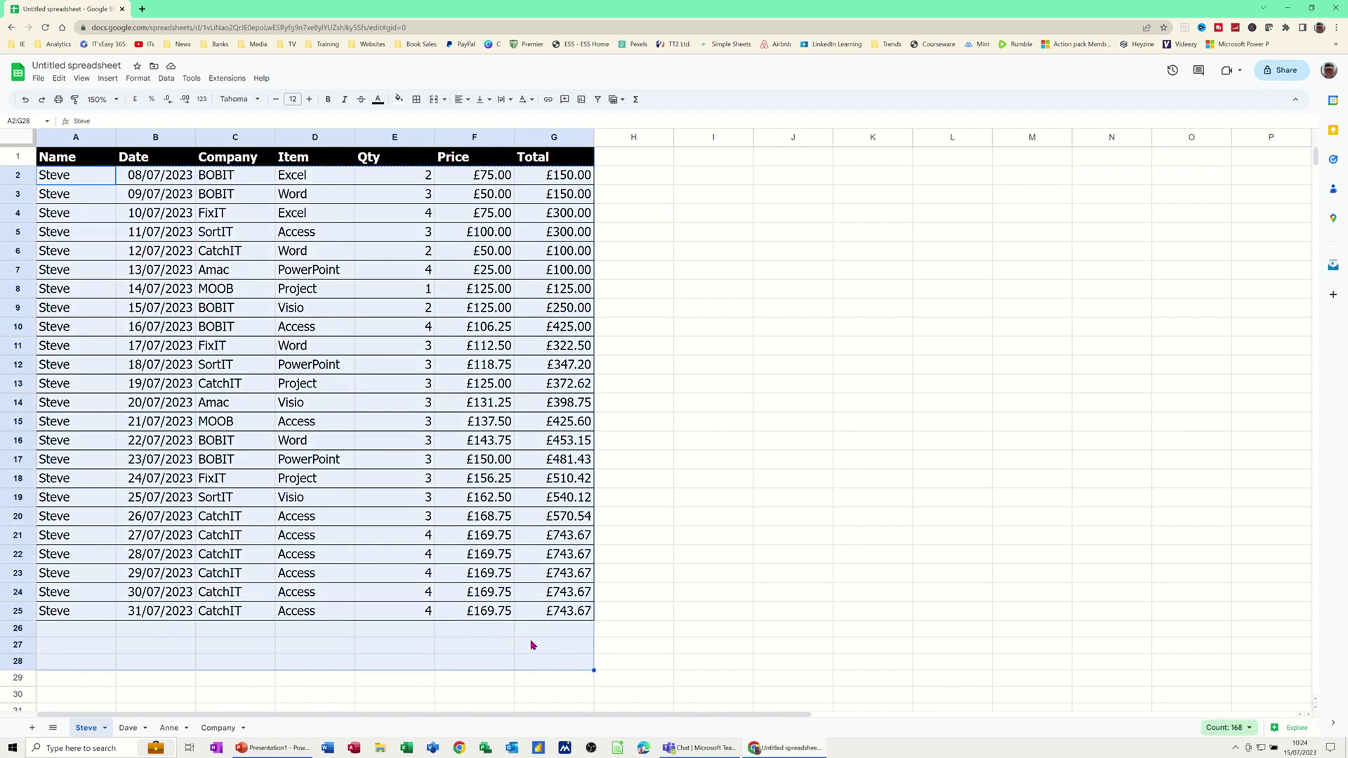
{"action": "left_click", "coordinate": [33, 119]}
{"action": "type", "text": "test"}
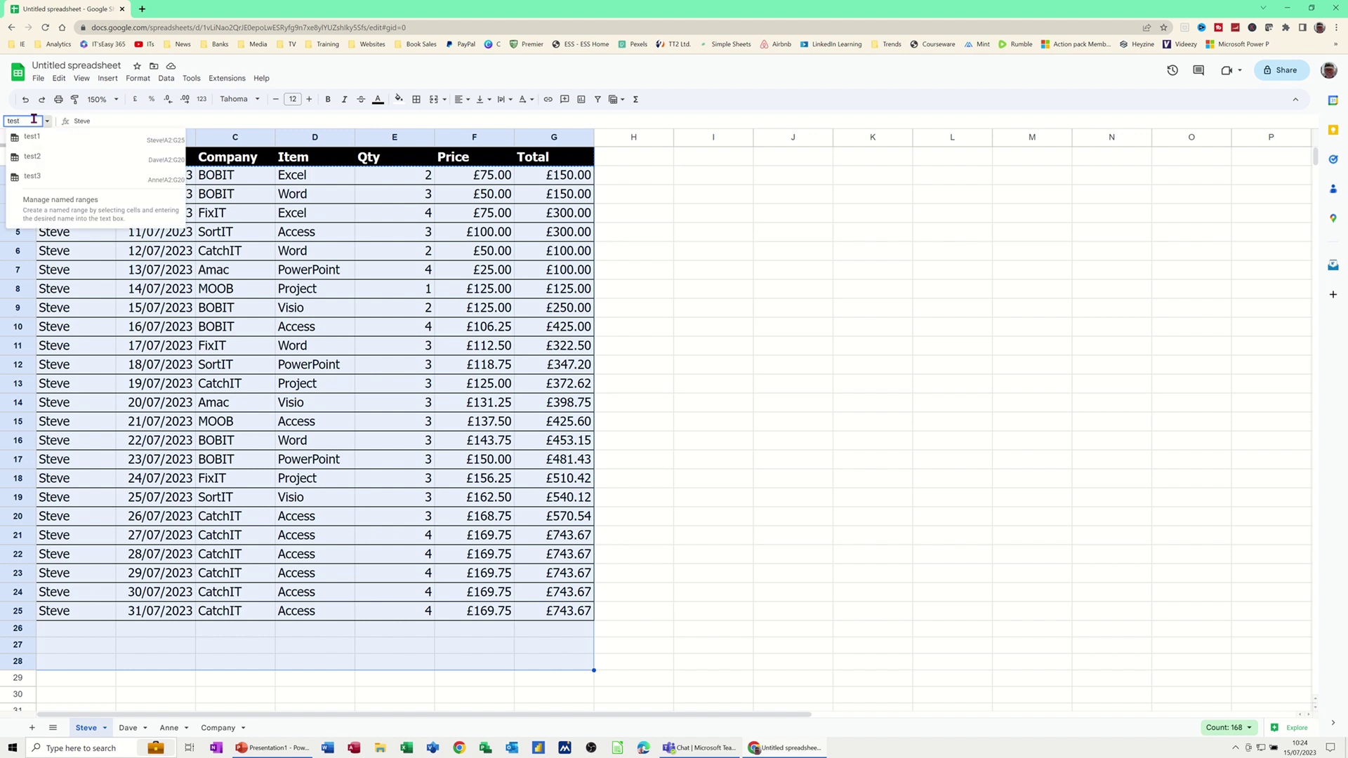
{"action": "key", "text": "Return"}
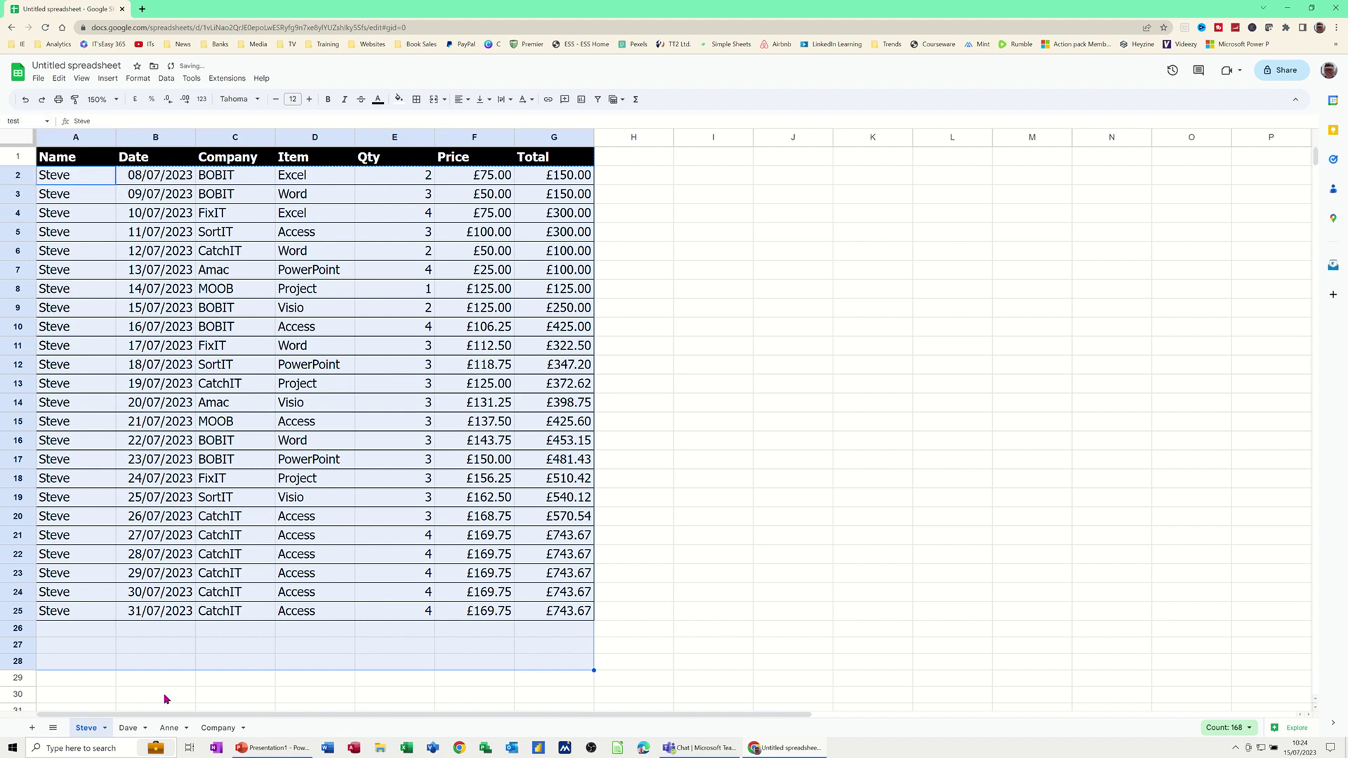
{"action": "left_click", "coordinate": [212, 730]}
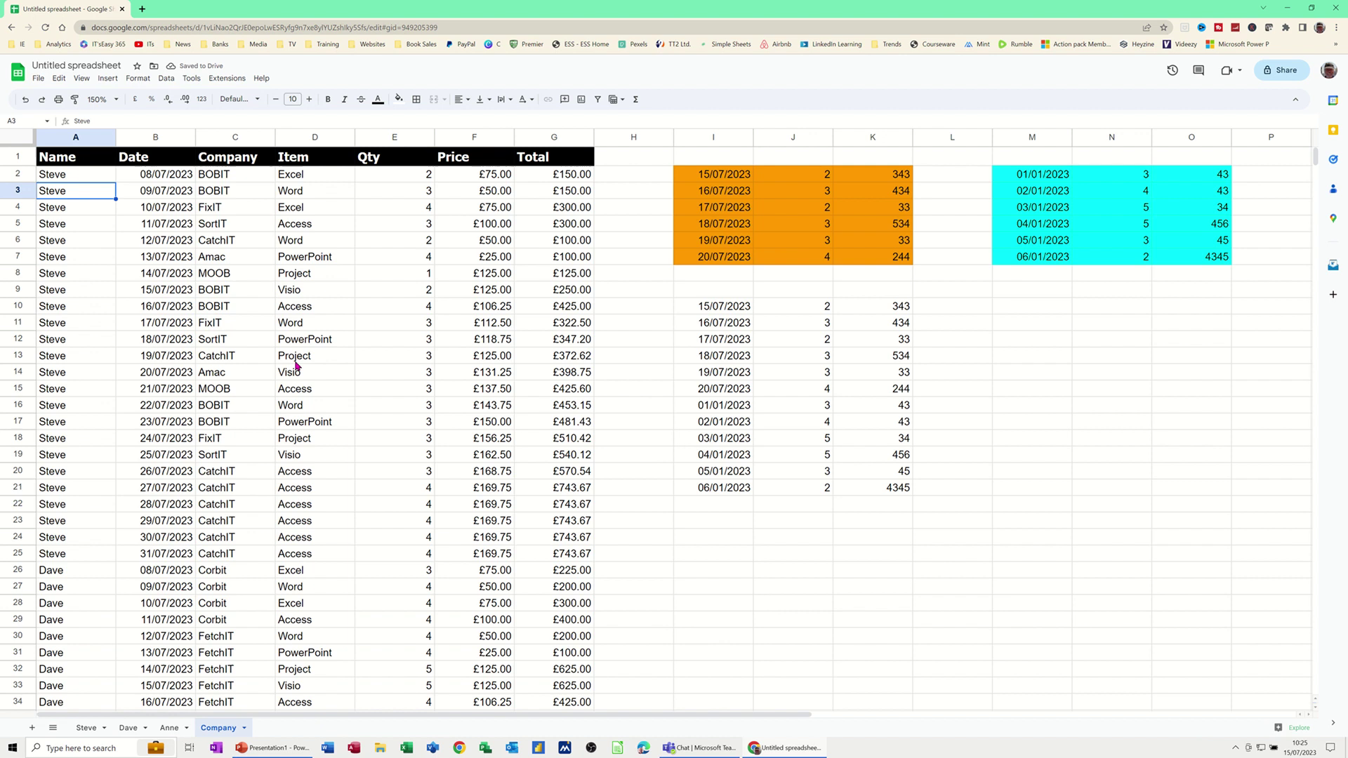
Change the A2 formula to =vstack(test,test2,test3).
{"action": "left_click", "coordinate": [73, 177]}
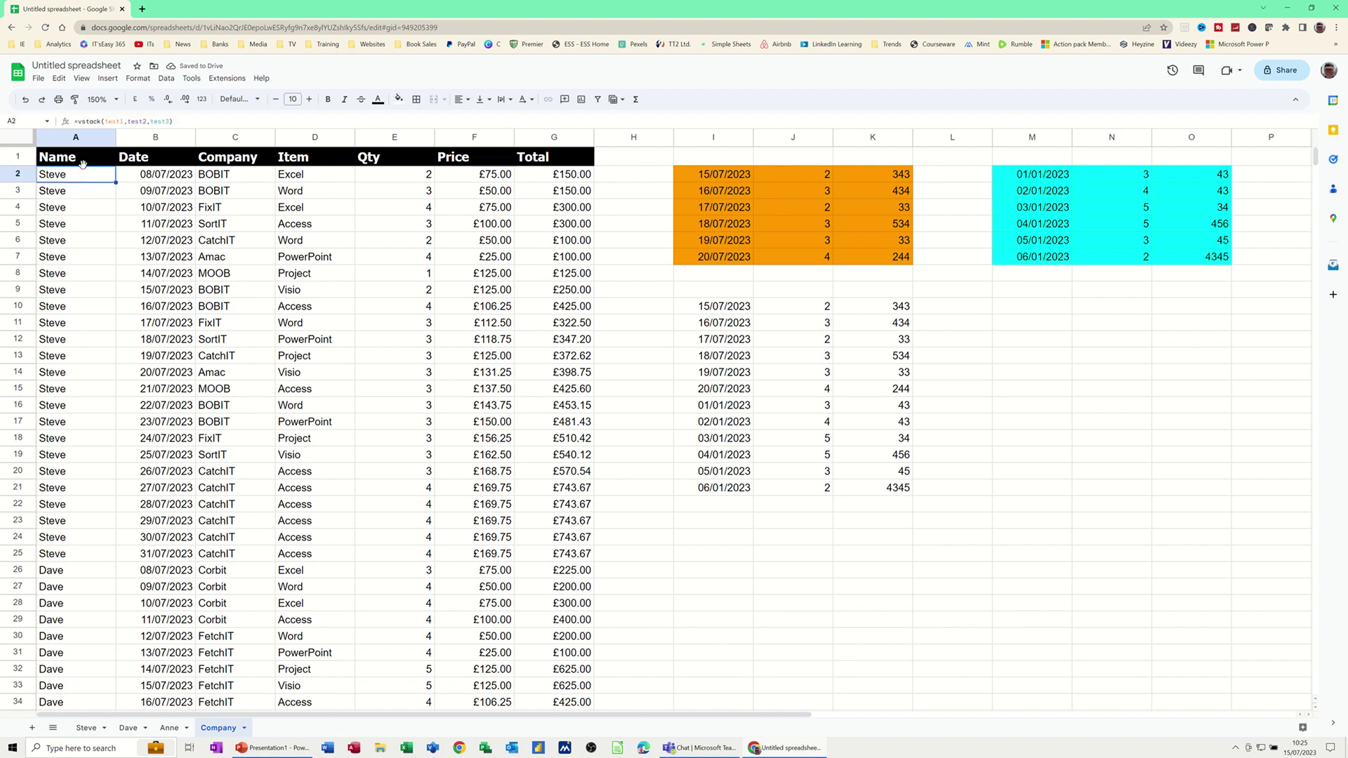
{"action": "left_click", "coordinate": [121, 120]}
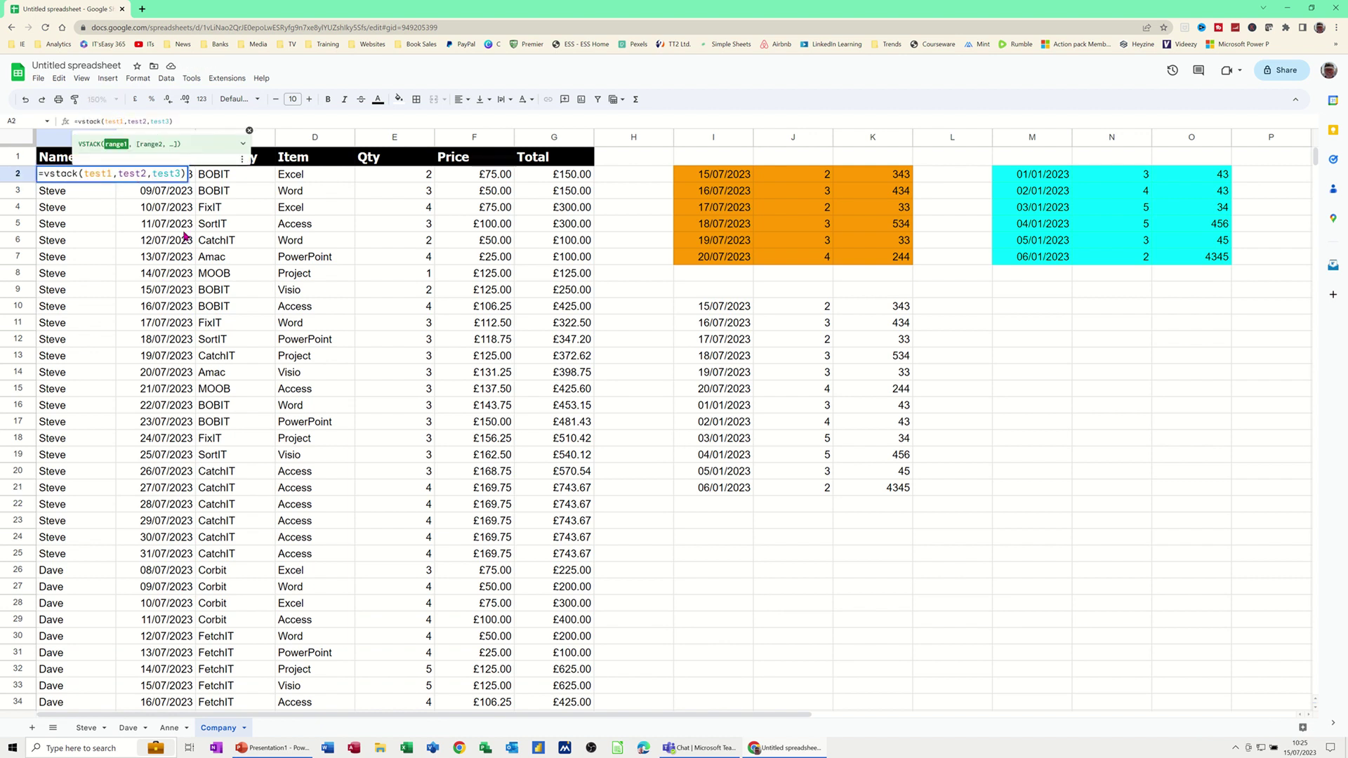
{"action": "key", "text": "BackSpace"}
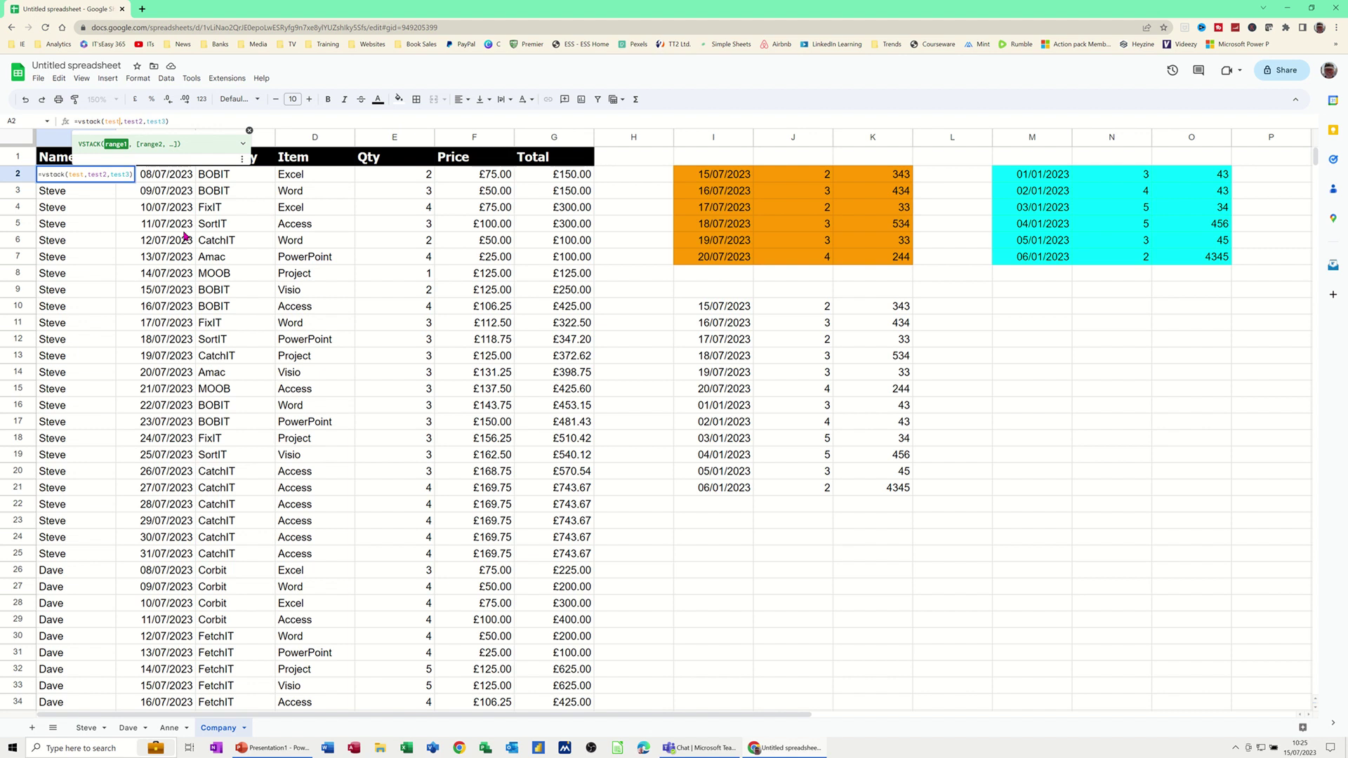
{"action": "key", "text": "Return"}
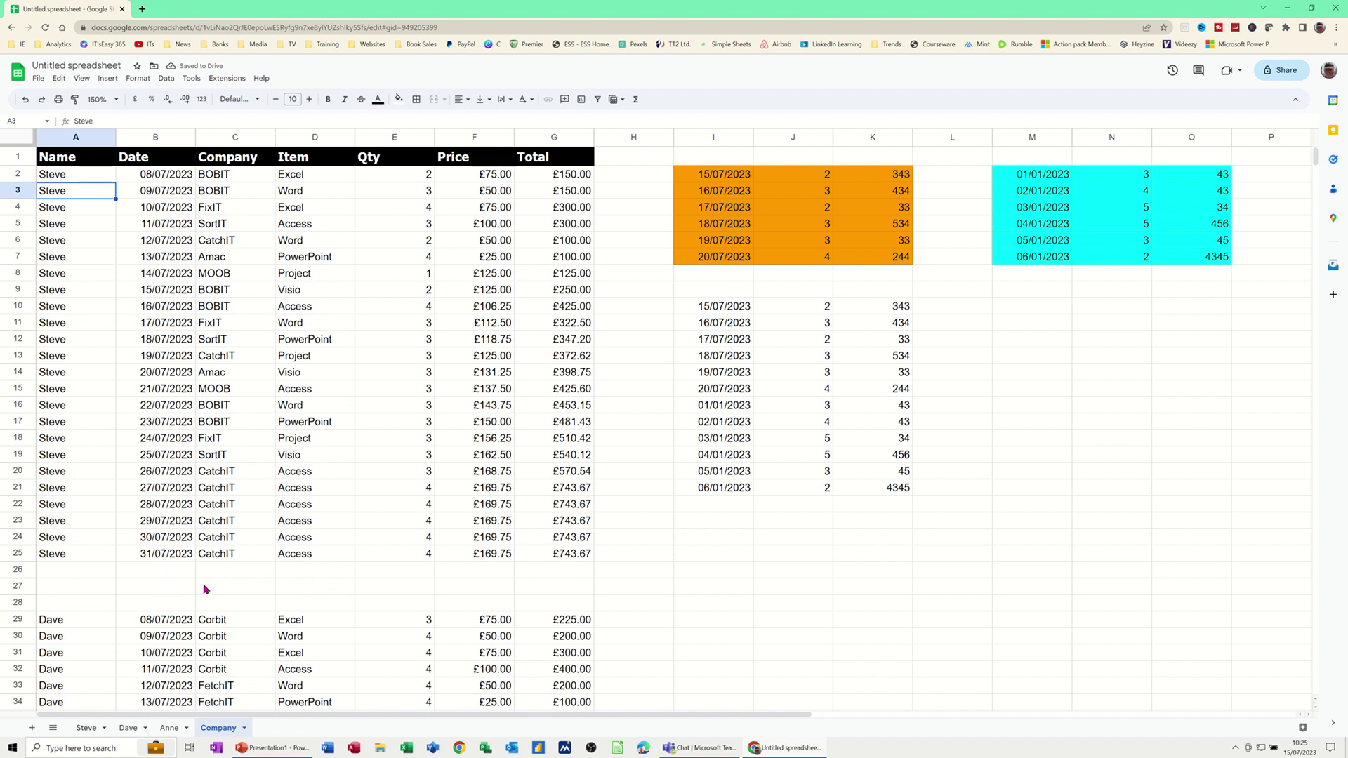
{"action": "left_click", "coordinate": [57, 175]}
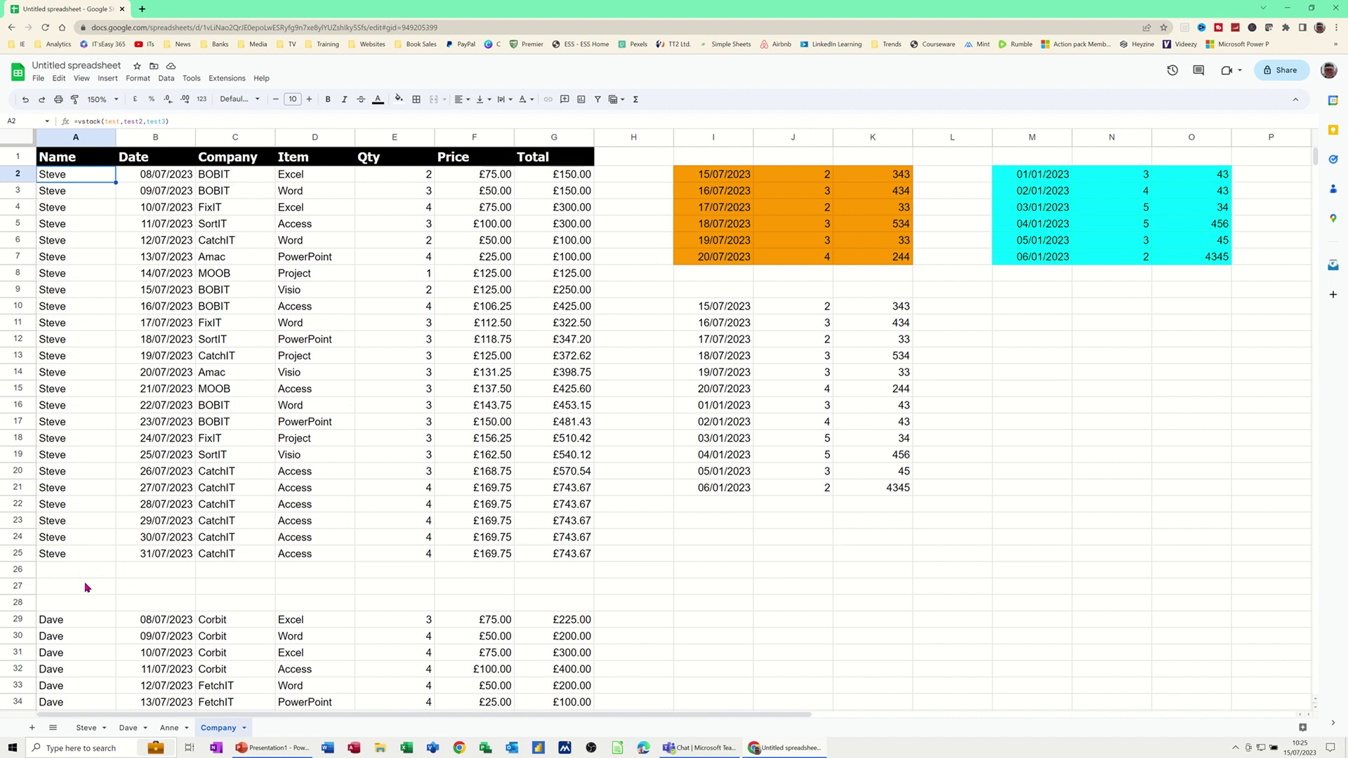
Extend Steve's last two rows down to add a 01/08/2023 entry, then check Company.
{"action": "left_click", "coordinate": [95, 728]}
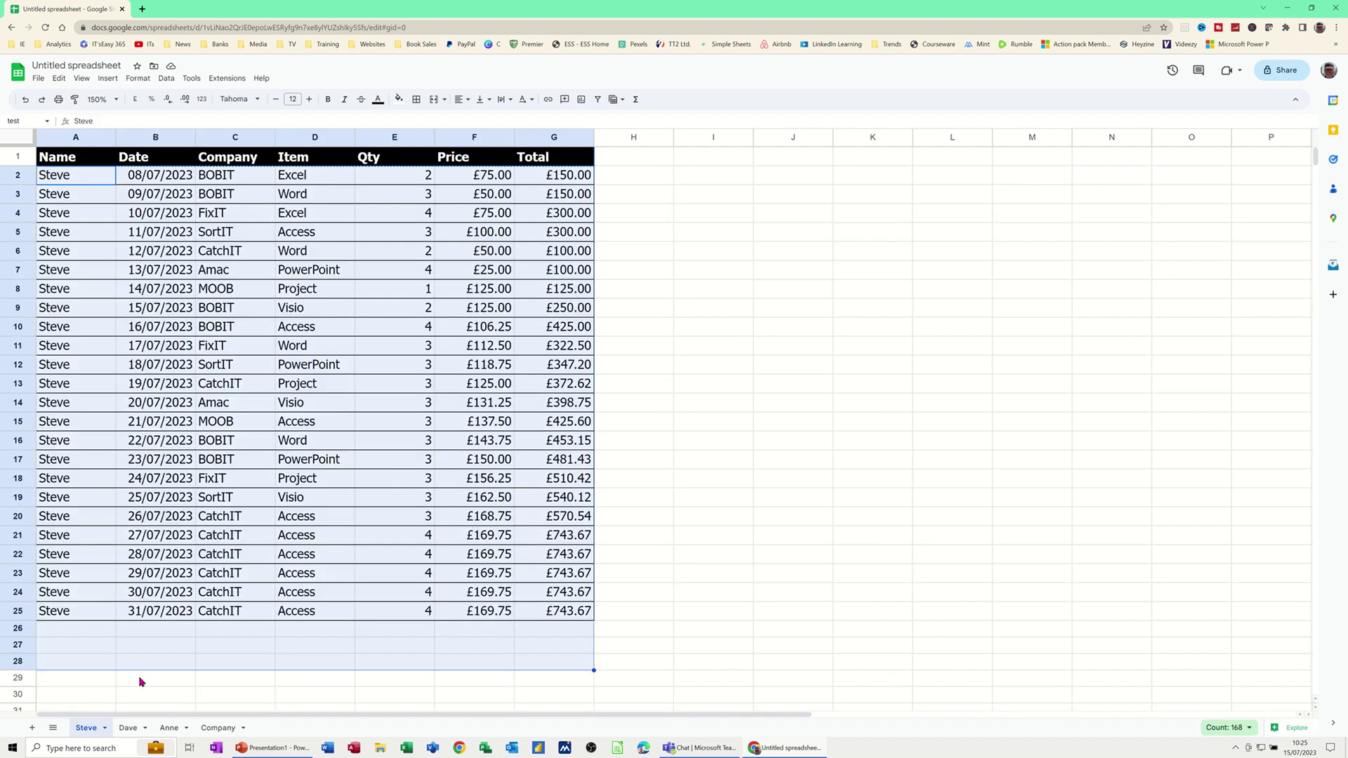
{"action": "left_click", "coordinate": [77, 614]}
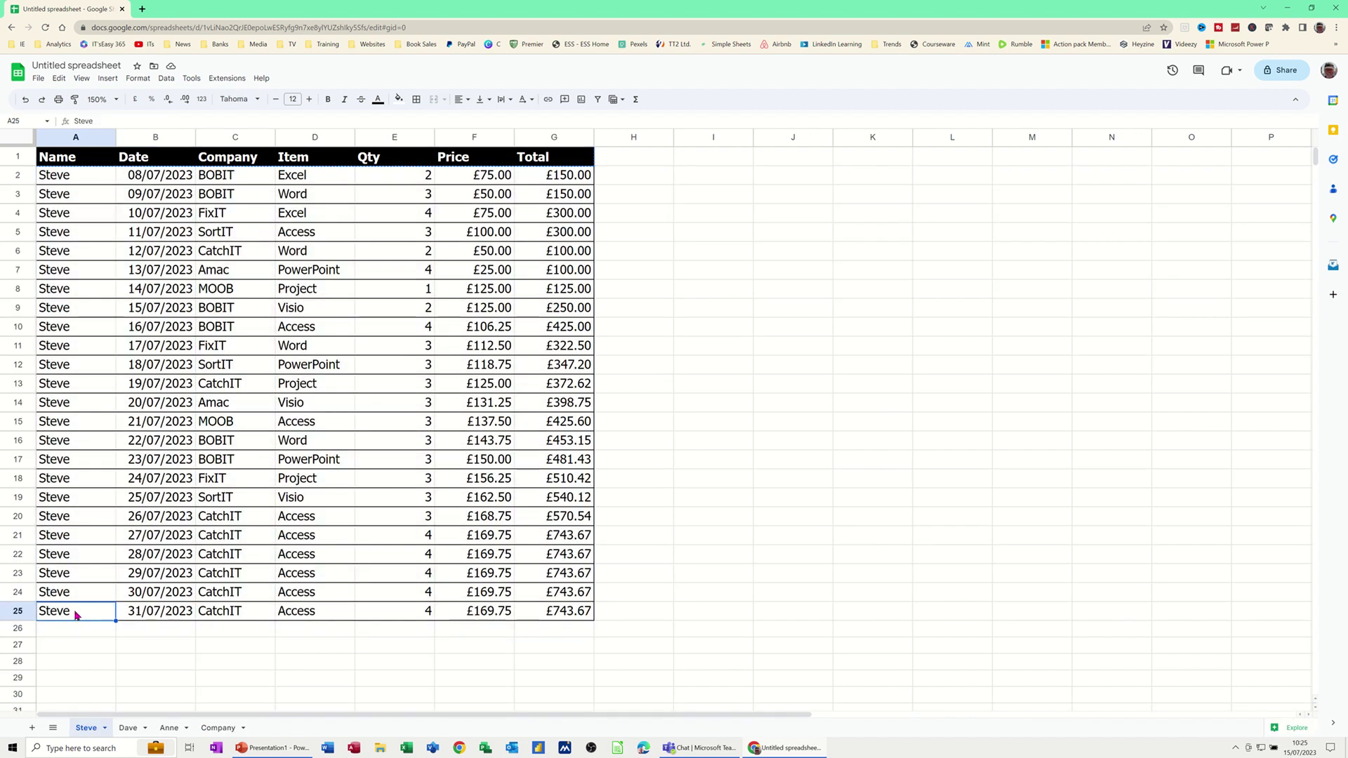
{"action": "left_click_drag", "start_coordinate": [77, 614], "coordinate": [593, 639]}
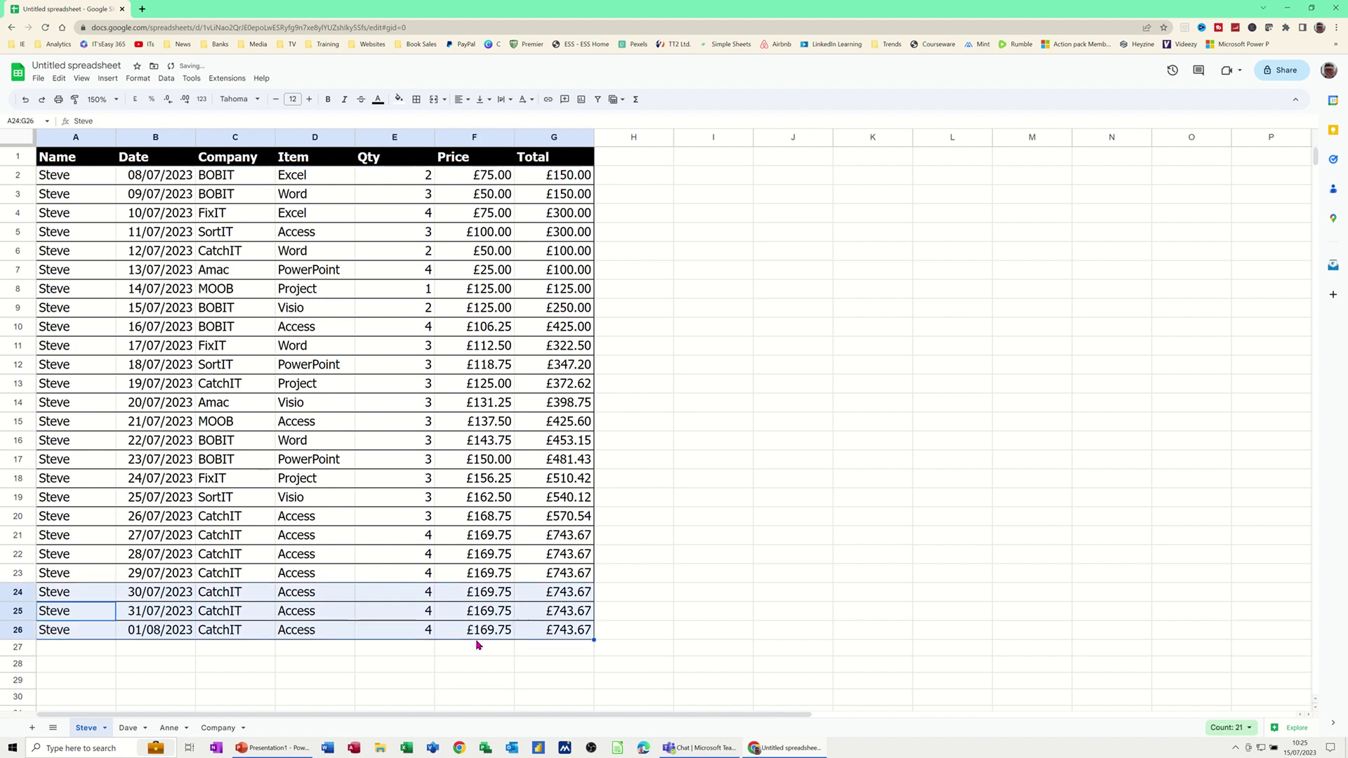
{"action": "left_click", "coordinate": [218, 729]}
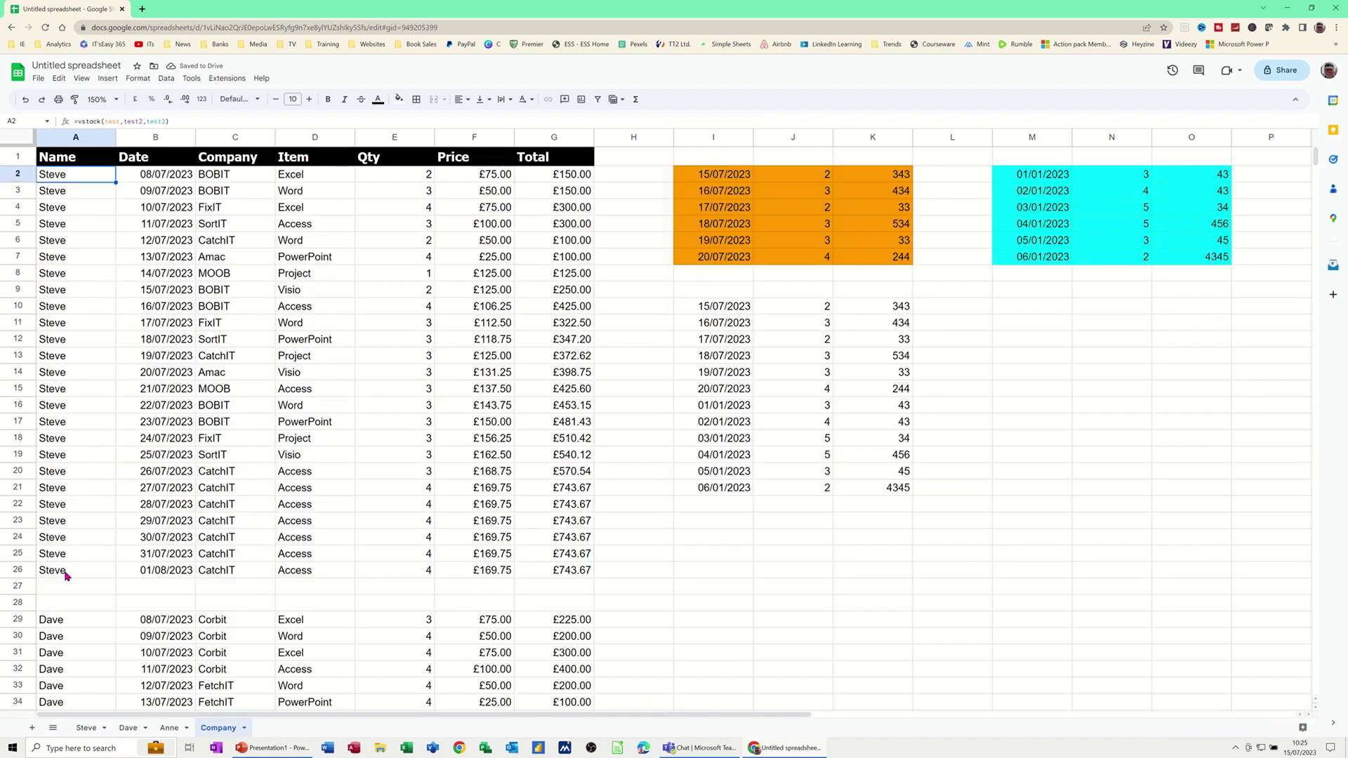